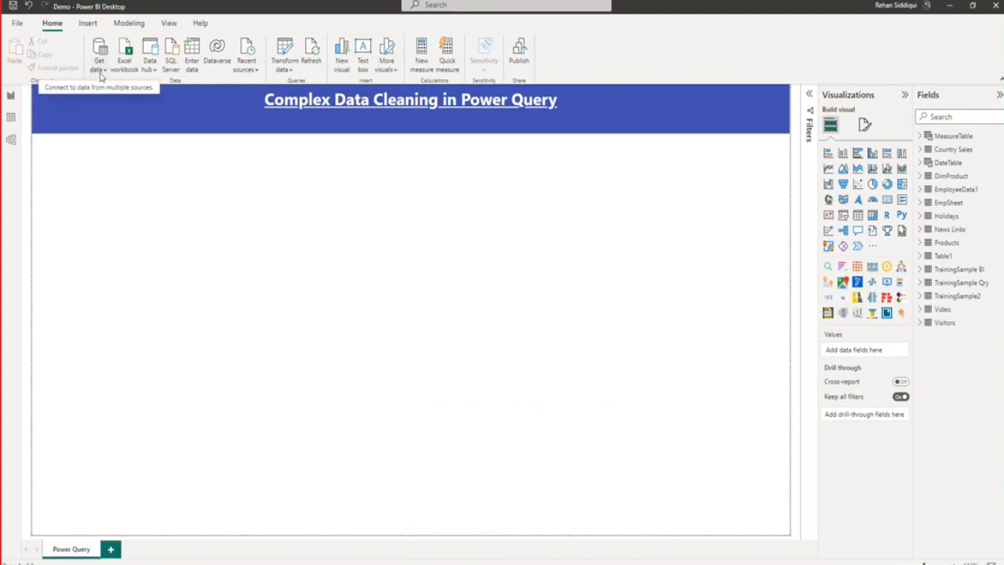
Import Sheet1 from the CleanseData+.xlsx workbook in Downloads and open it for transforming.
click(101, 74)
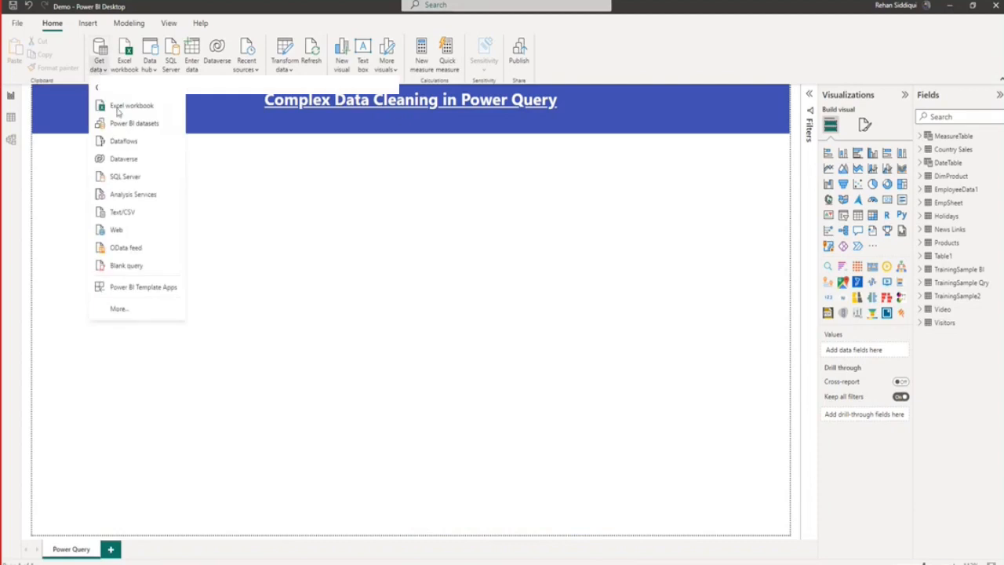
click(130, 109)
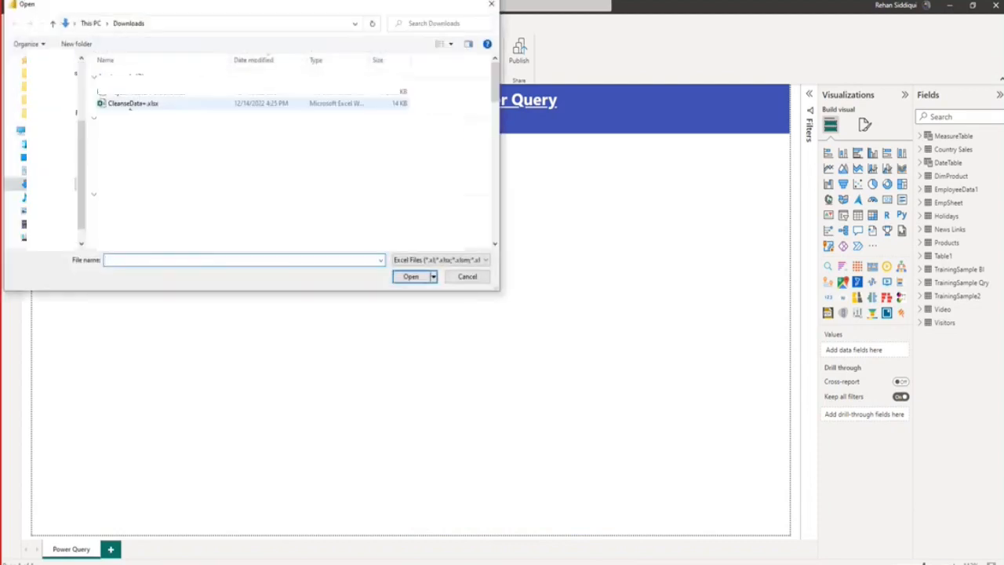
click(132, 103)
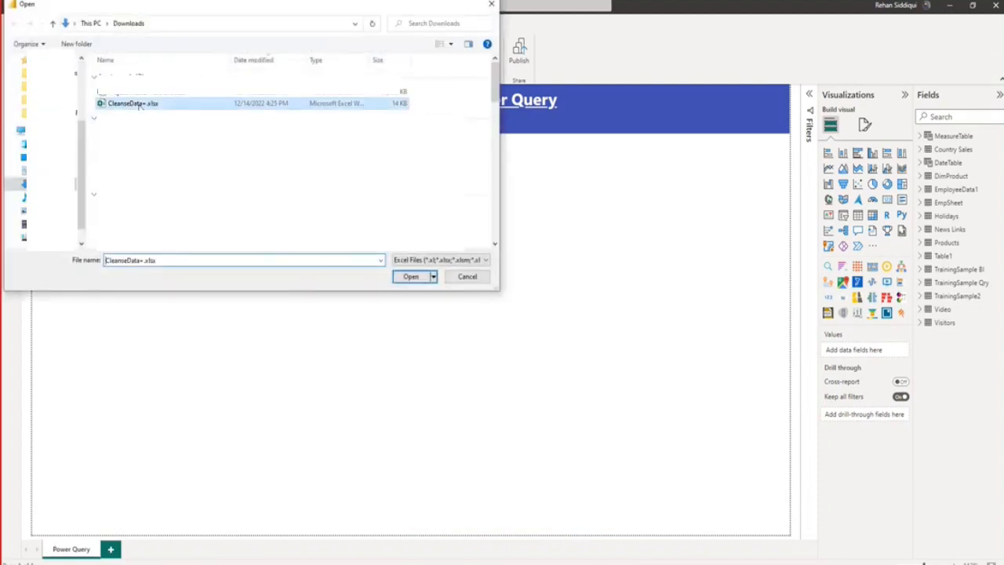
click(415, 277)
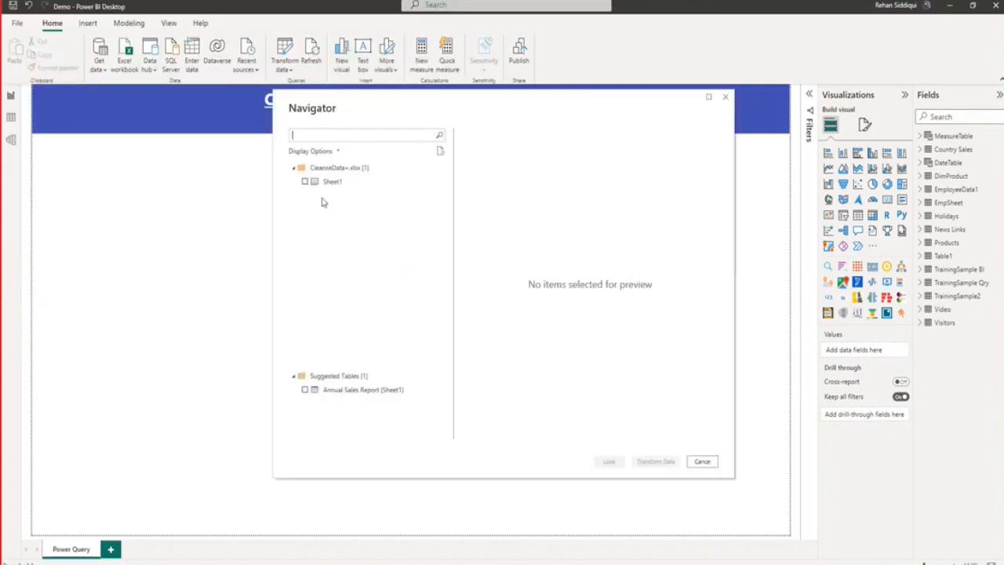
click(305, 182)
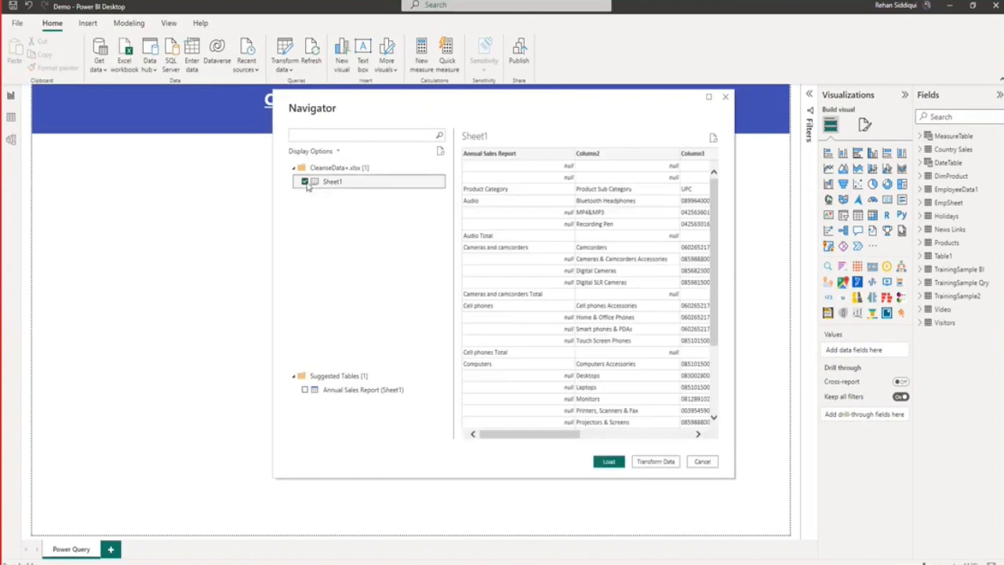
click(652, 463)
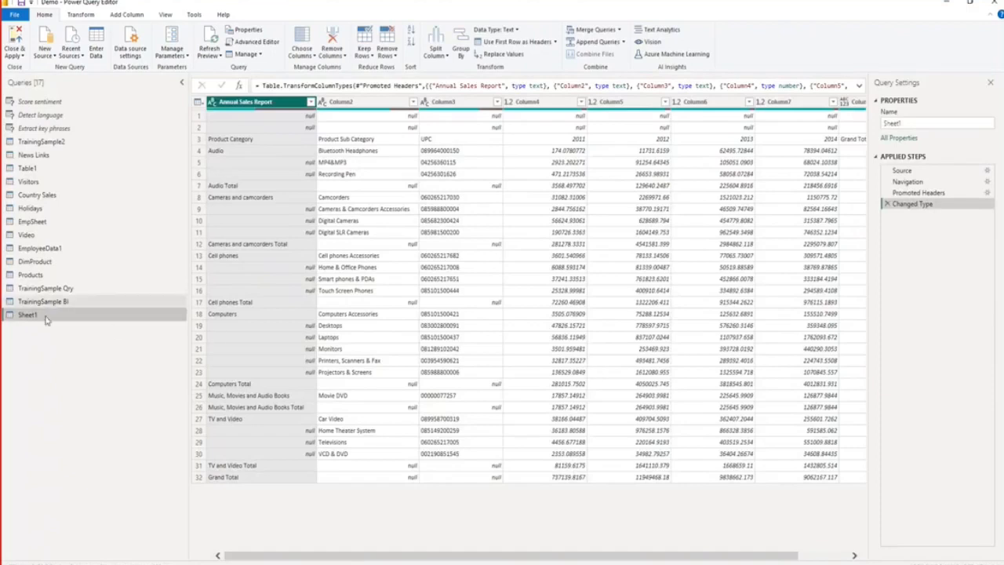
Rename the Sheet1 query as SalesData.
drag(916, 123, 877, 123)
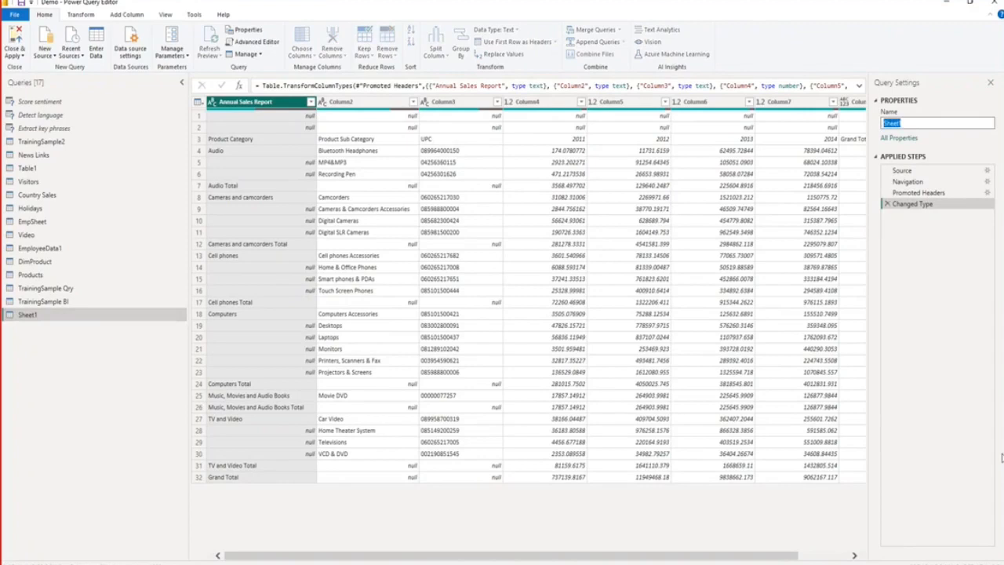
text(SalesData)
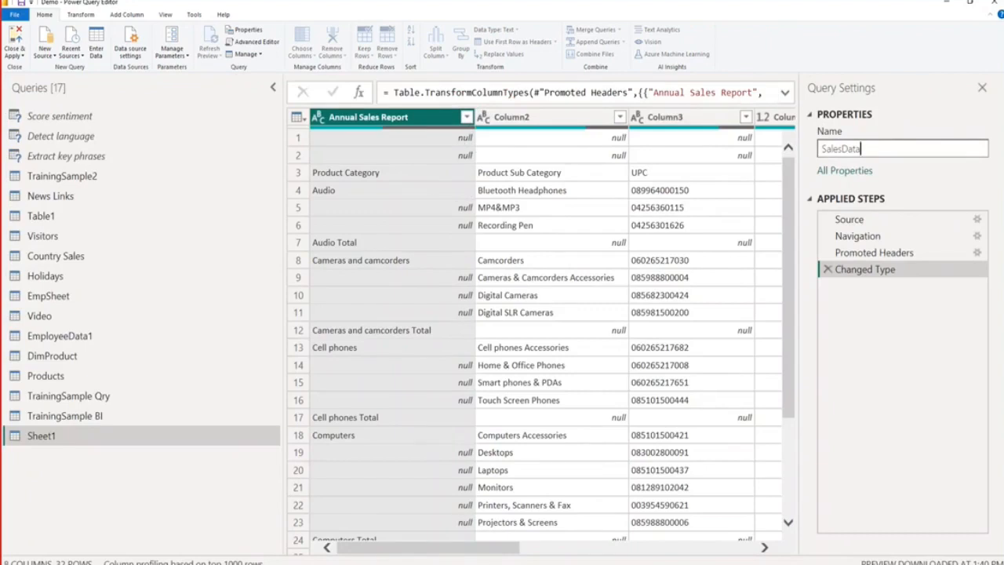
drag(516, 556, 383, 558)
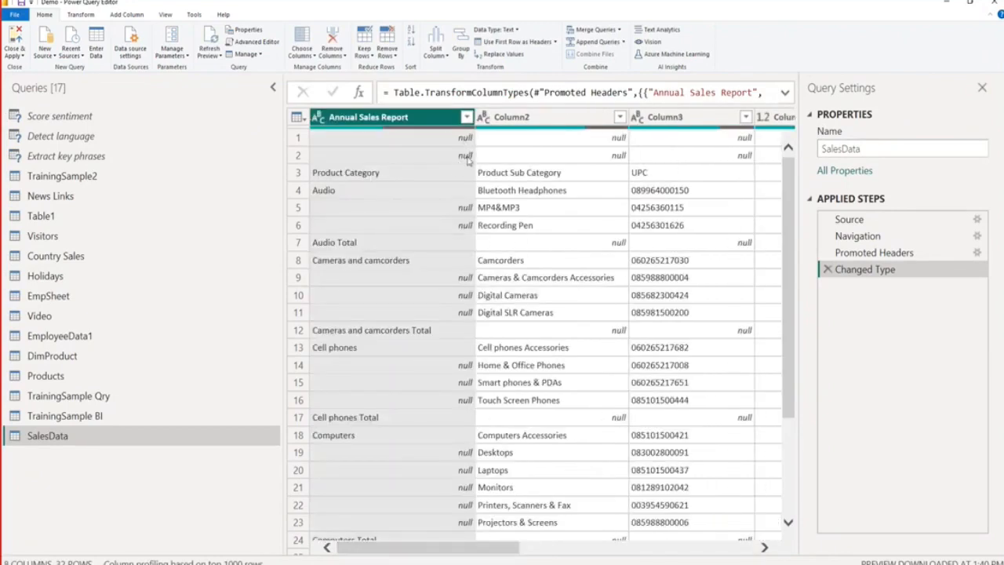
Remove the top 2 rows from the SalesData table.
click(397, 57)
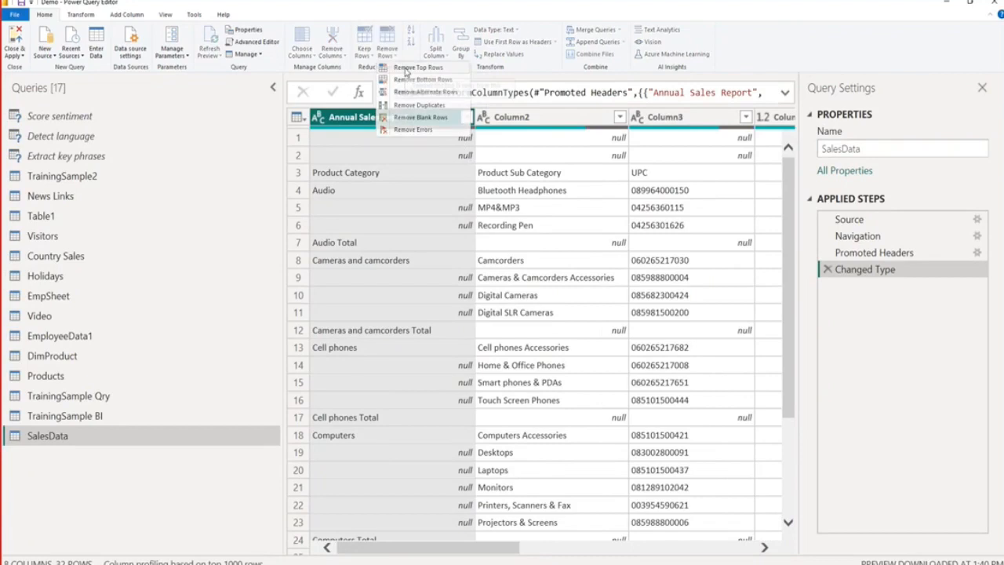
click(406, 70)
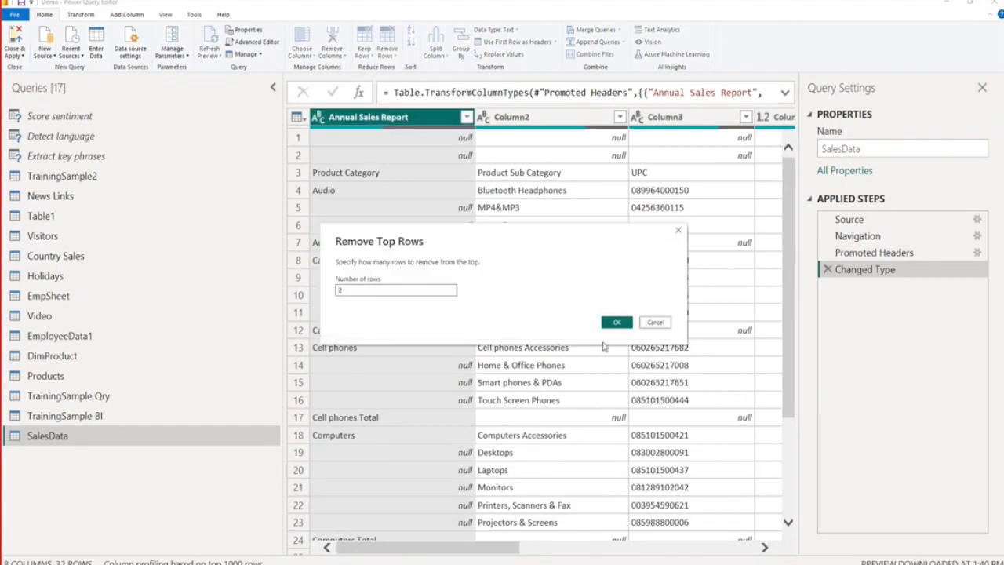
click(615, 323)
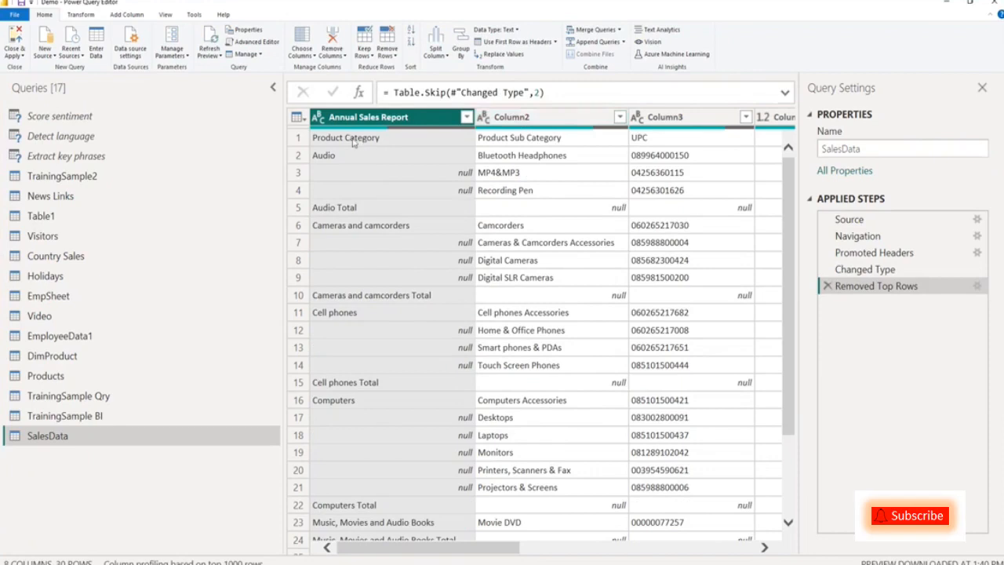
Promote the first row, starting with Product Category and Product Sub Category, to column headers.
click(298, 138)
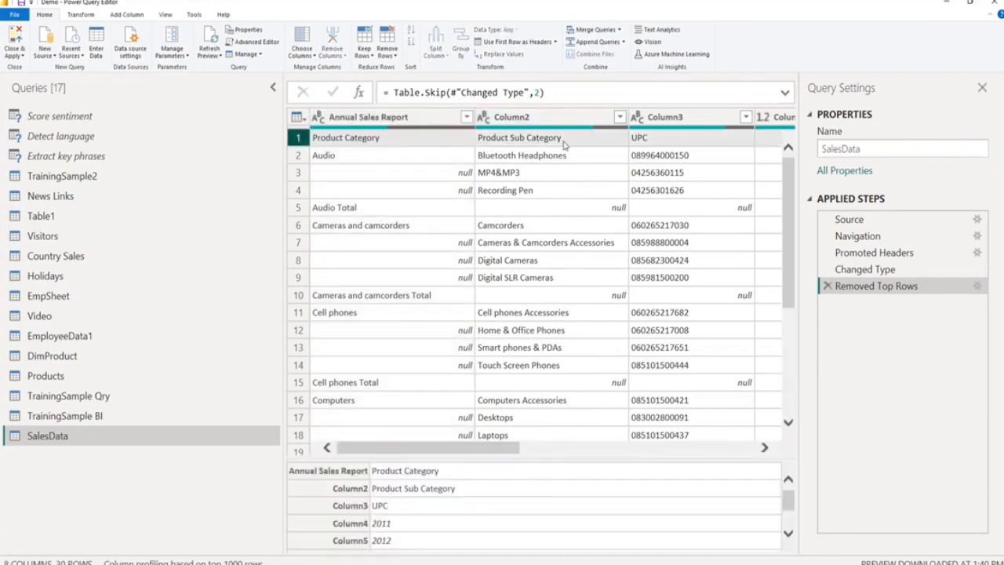
drag(482, 448, 622, 468)
drag(536, 468, 404, 441)
click(554, 43)
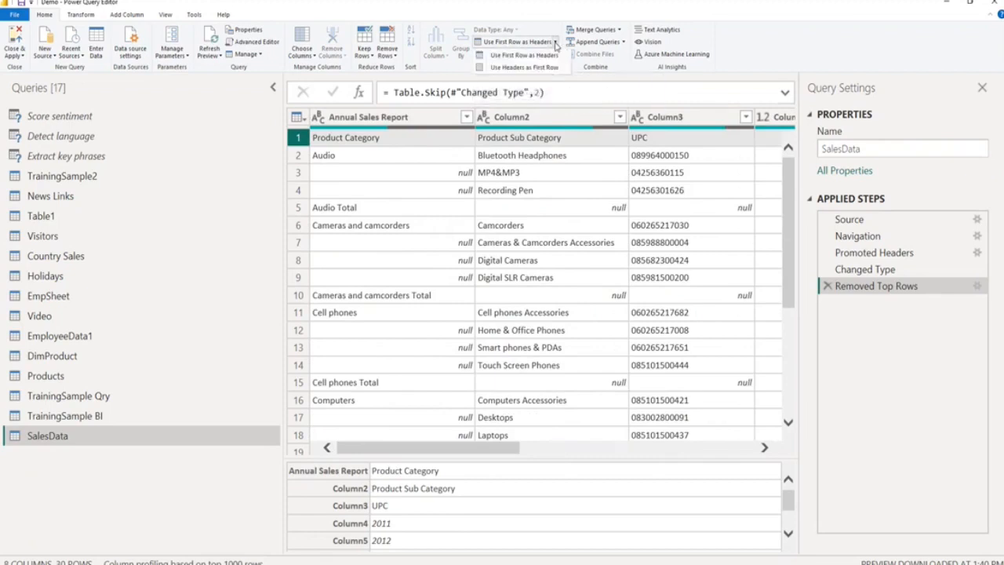
click(555, 56)
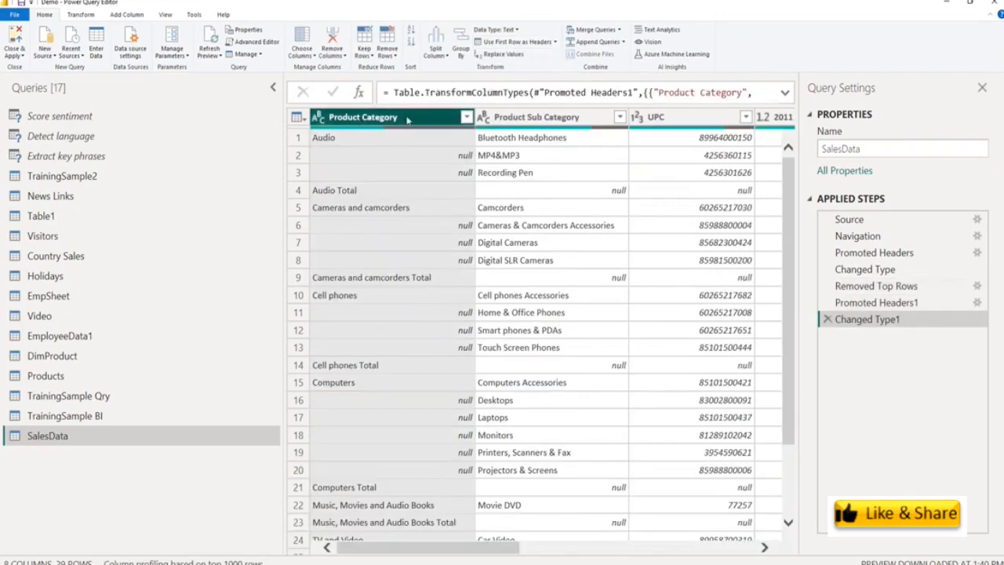
Remove the Grand Total column from the SalesData table.
drag(471, 553, 725, 552)
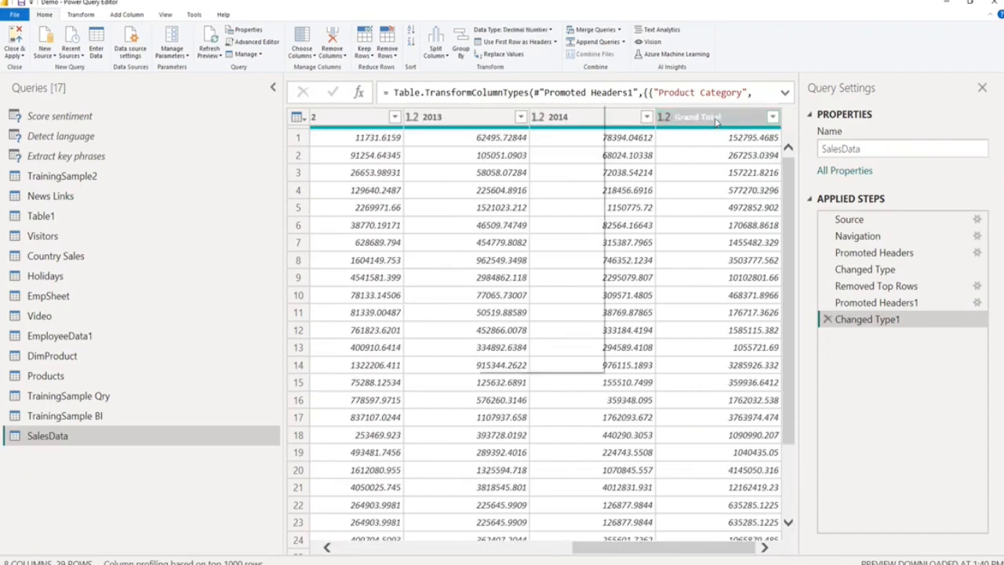
right_click(716, 122)
click(507, 125)
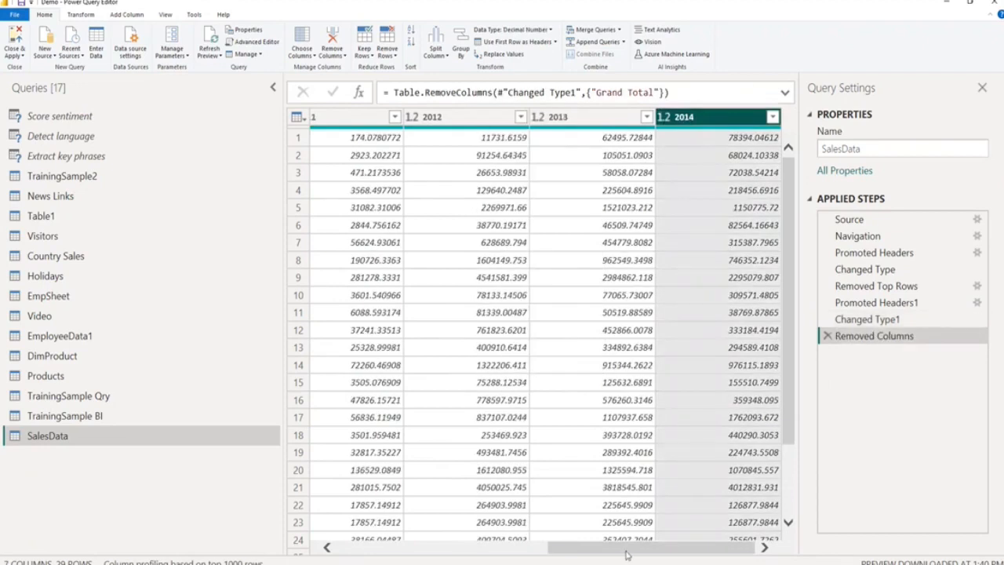
Filter the Product Sub Category column to exclude the null rows.
drag(627, 553, 393, 561)
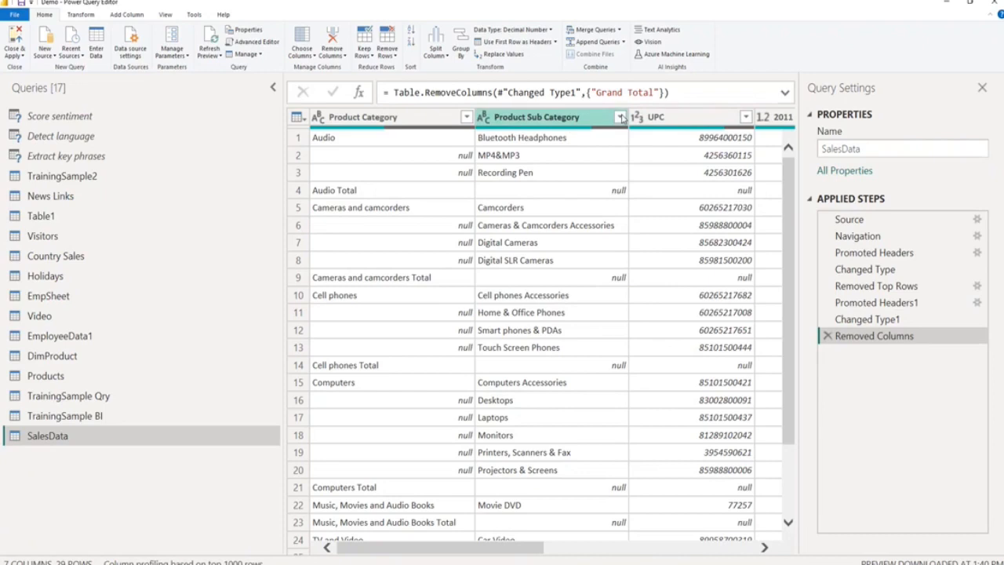
click(621, 116)
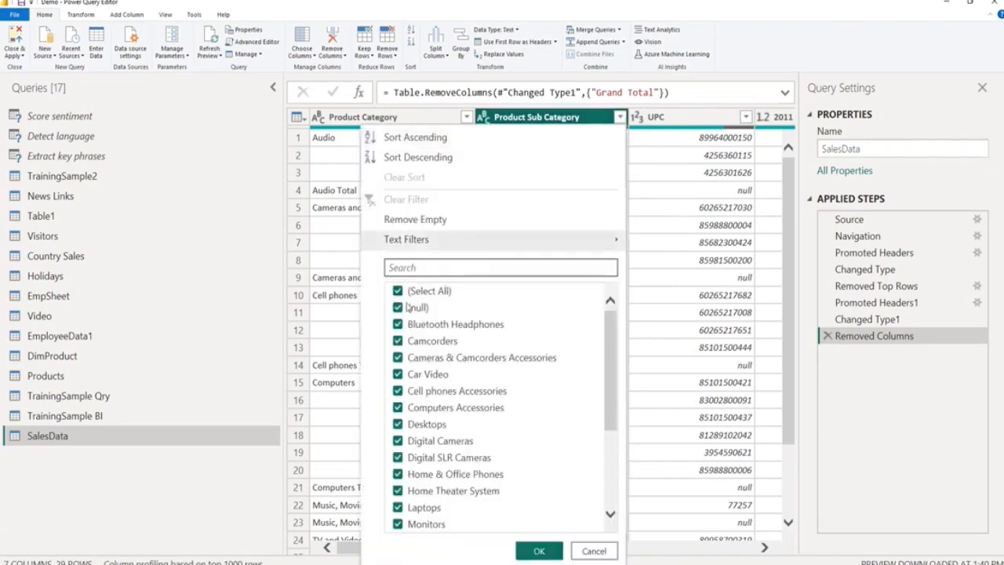
click(398, 308)
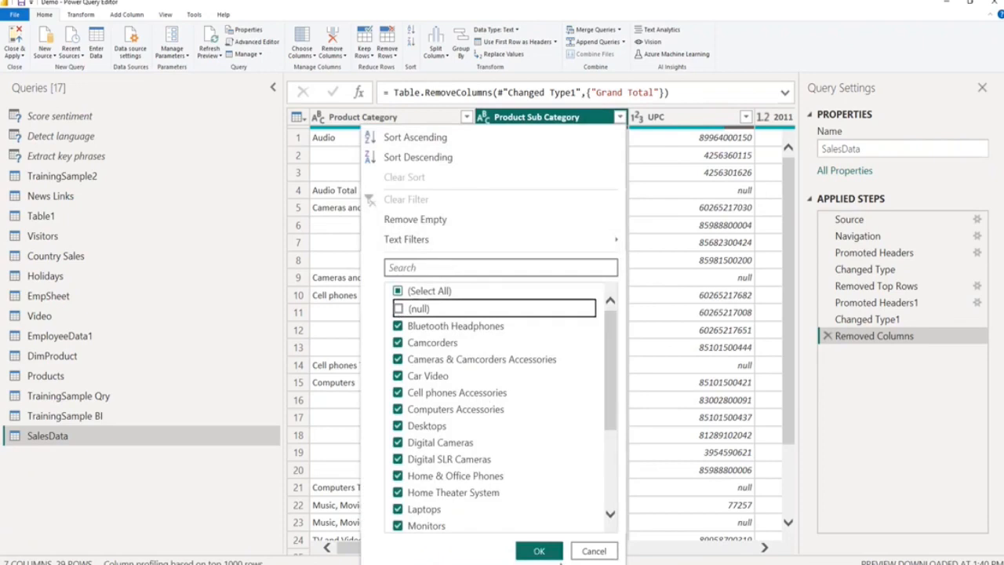
click(538, 550)
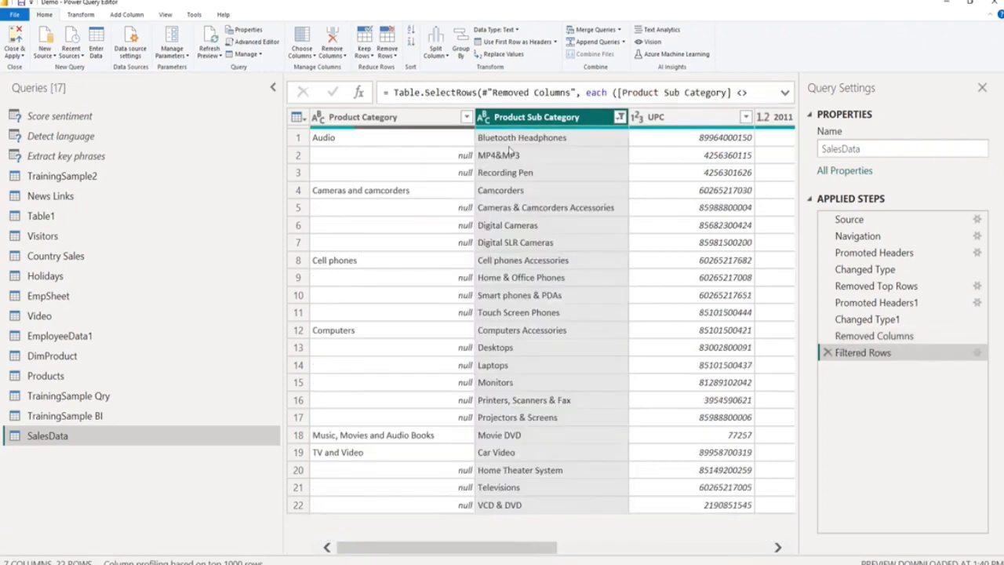
Fill the null cells of the Product Category column downward with the category name above them.
click(349, 142)
click(349, 161)
click(348, 177)
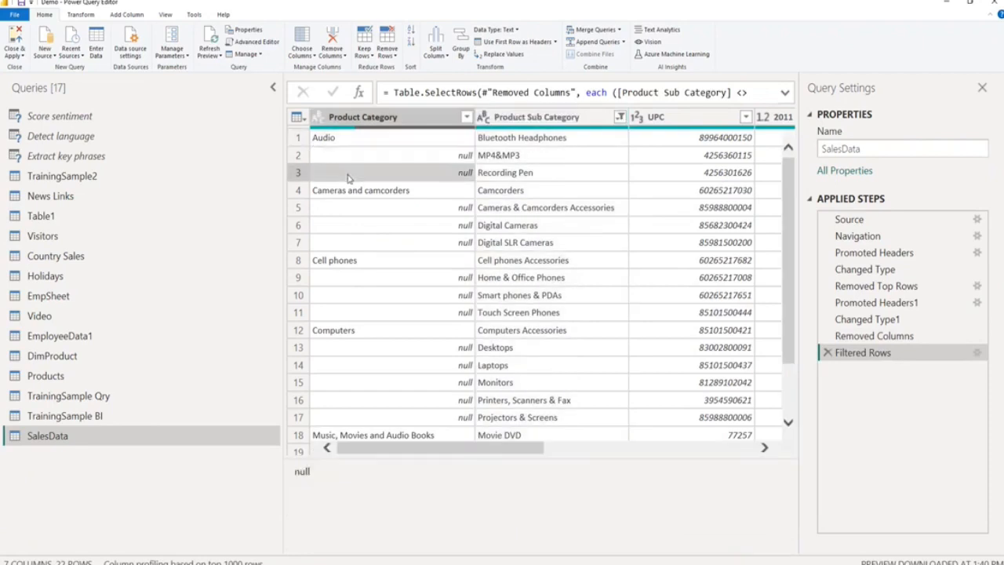
click(353, 208)
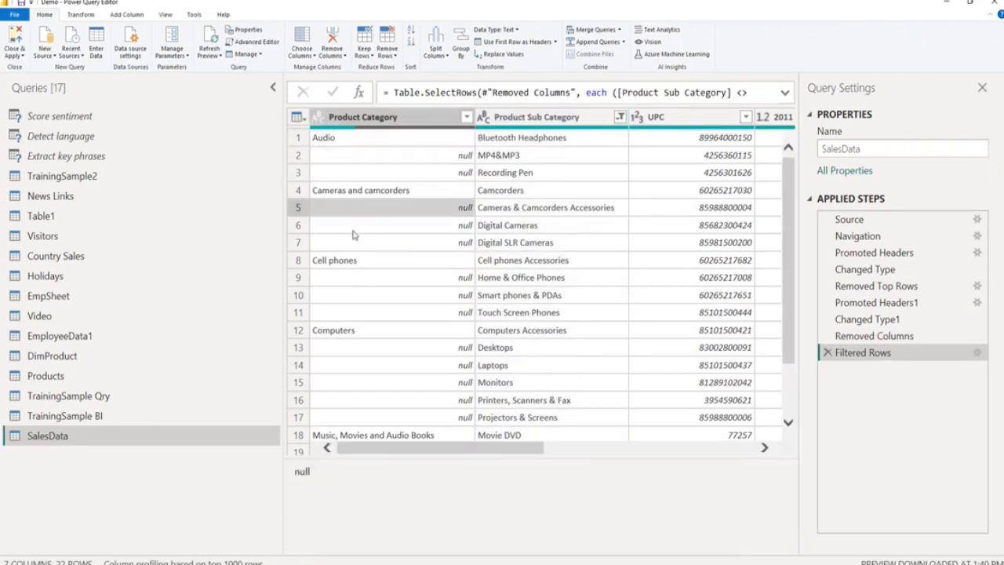
click(353, 229)
click(360, 247)
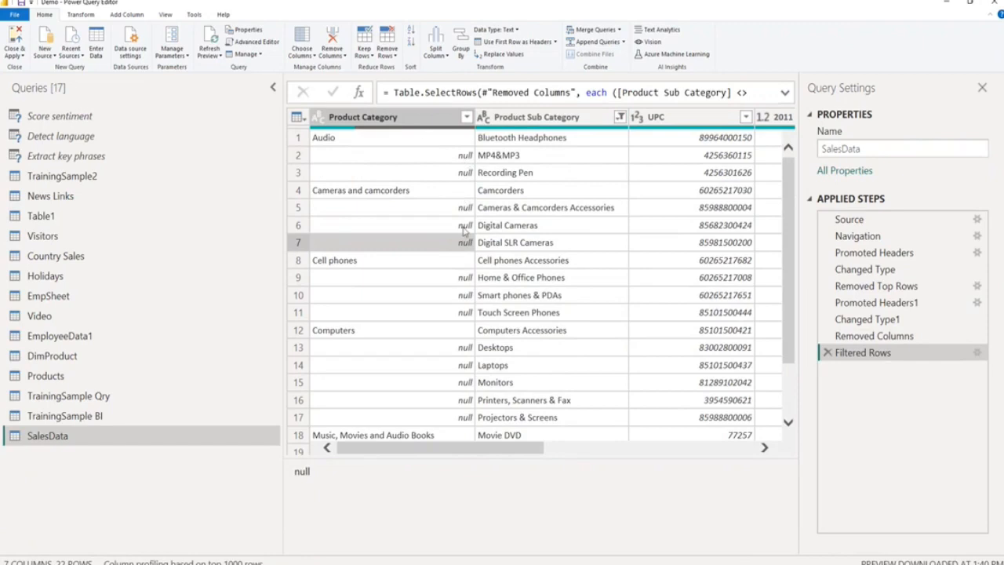
click(419, 119)
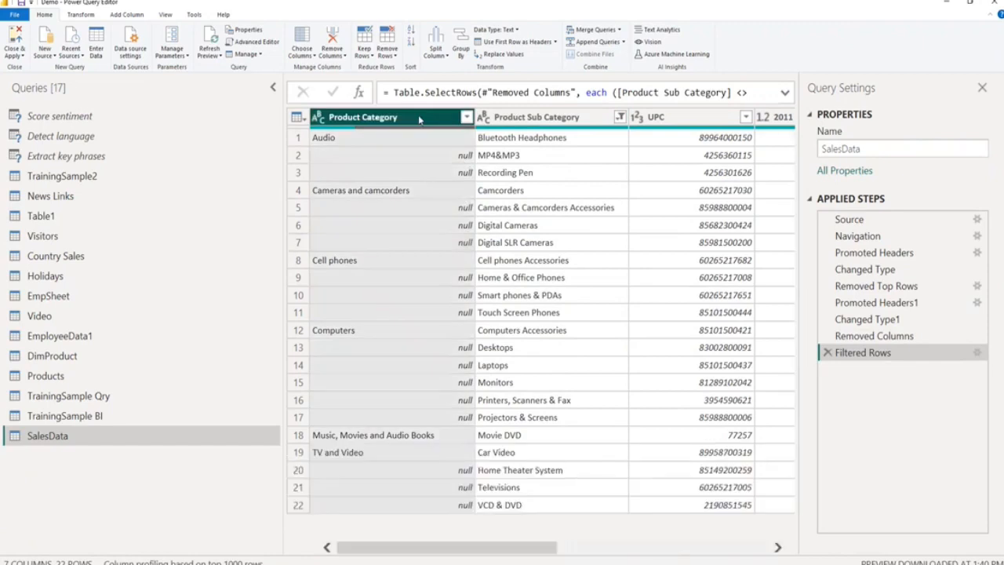
click(81, 14)
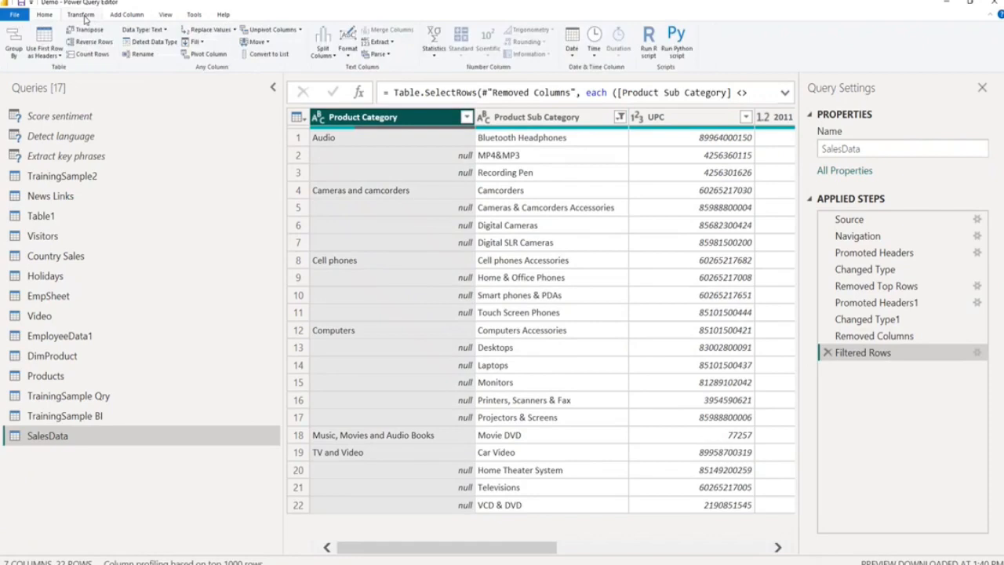
click(202, 44)
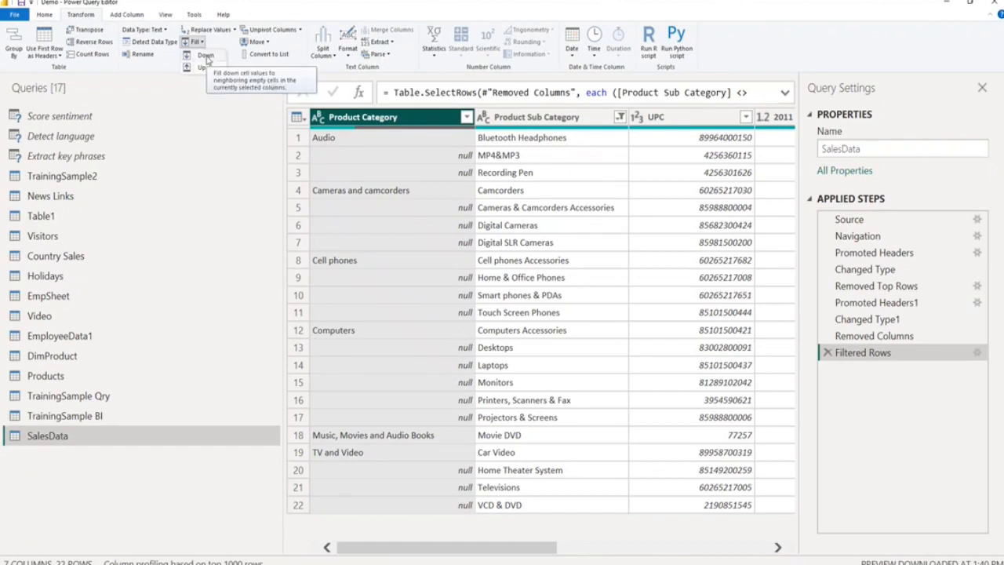
click(206, 56)
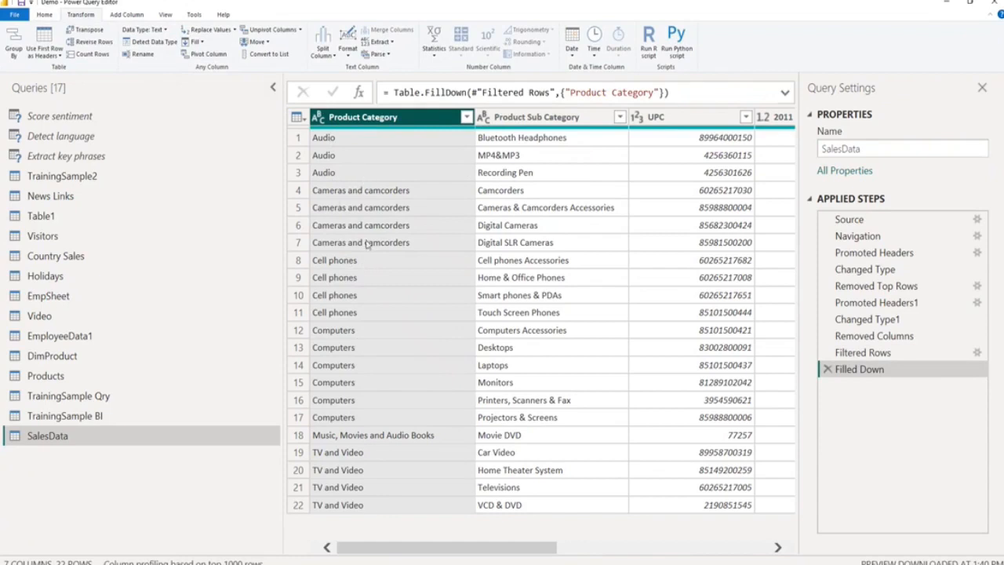
drag(515, 552, 686, 552)
click(447, 117)
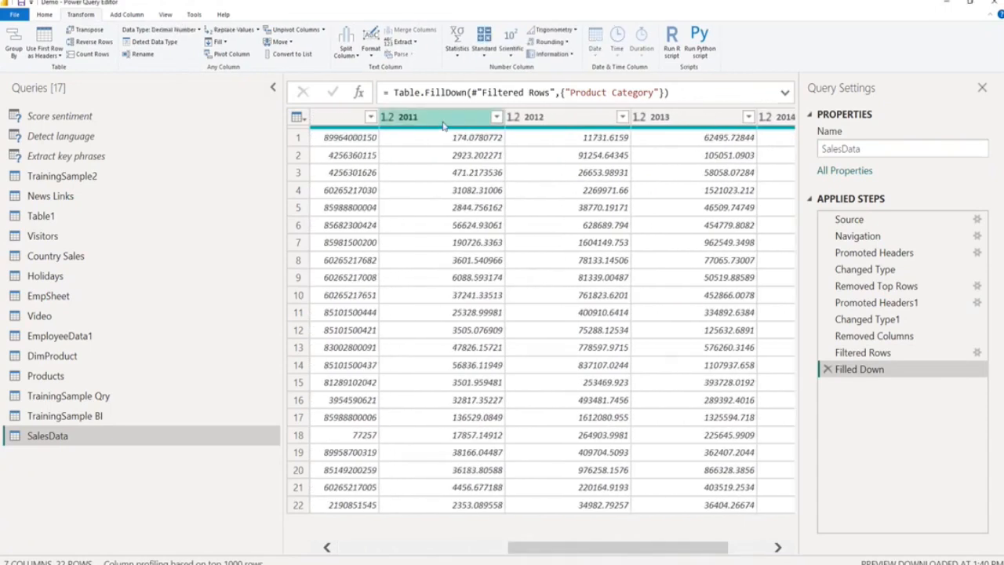
click(549, 117)
click(684, 120)
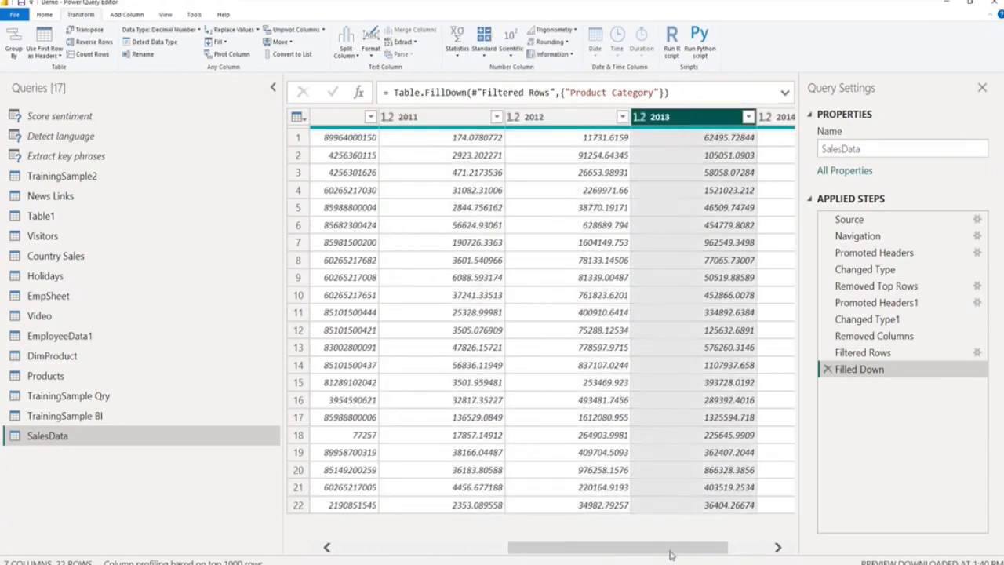
drag(668, 549, 737, 559)
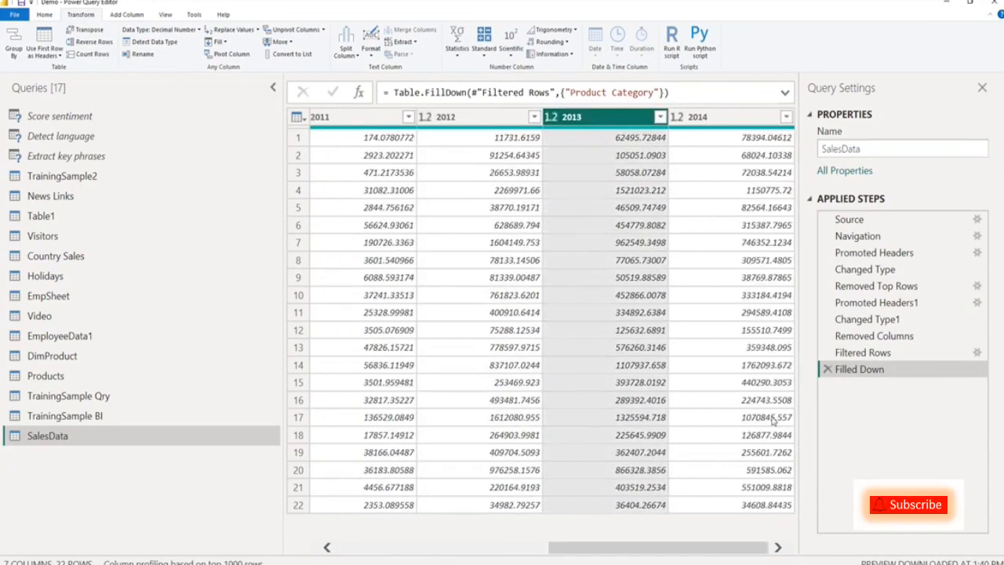
click(736, 119)
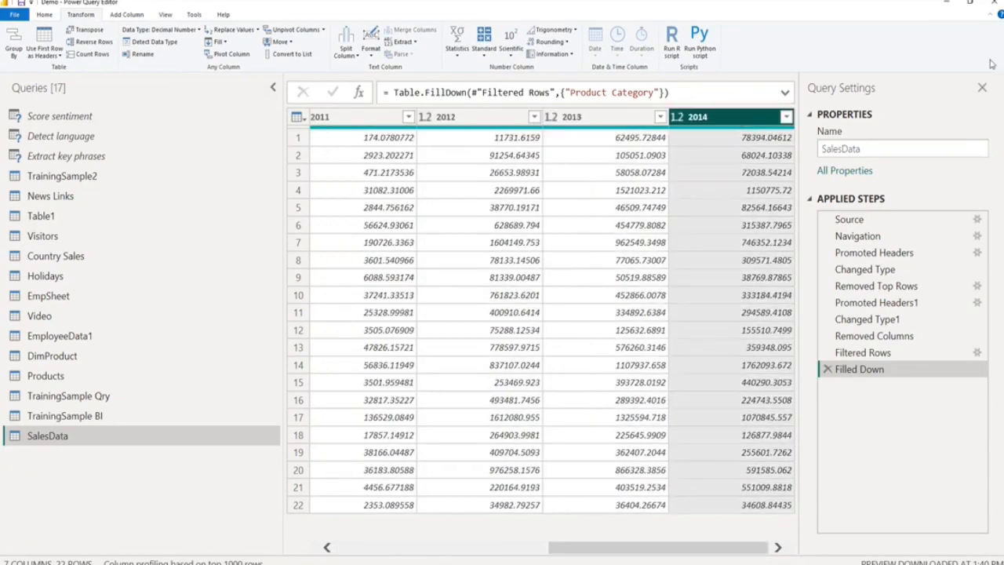
Close the Query Settings pane and unpivot only the selected 2011, 2012, 2013 and 2014 columns.
click(982, 87)
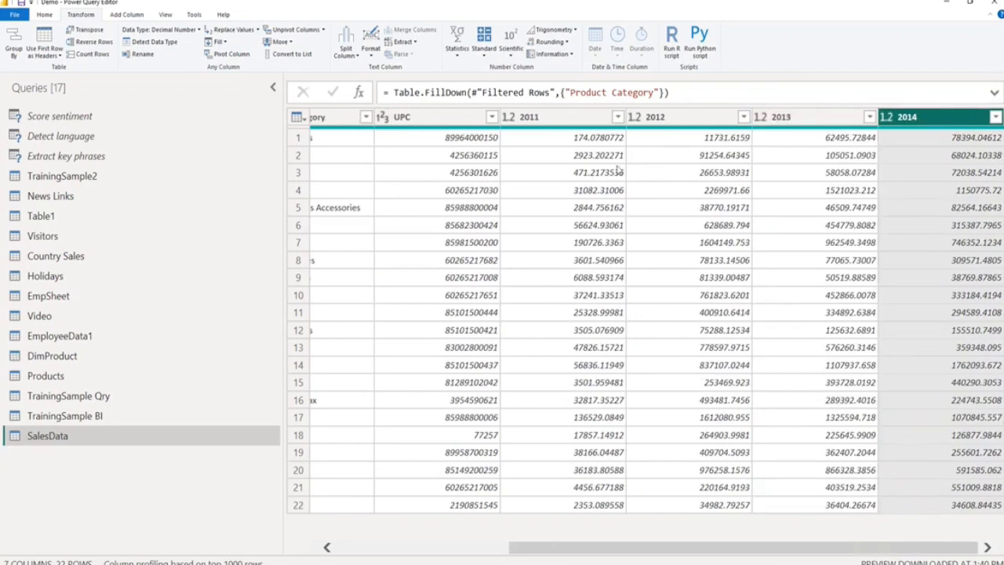
click(540, 122)
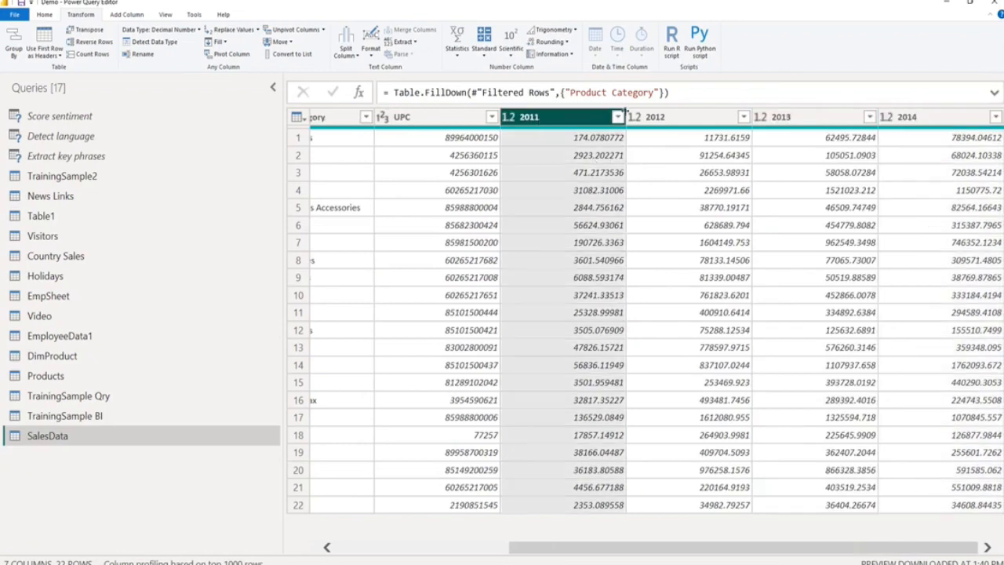
shift+click(655, 118)
shift+click(767, 119)
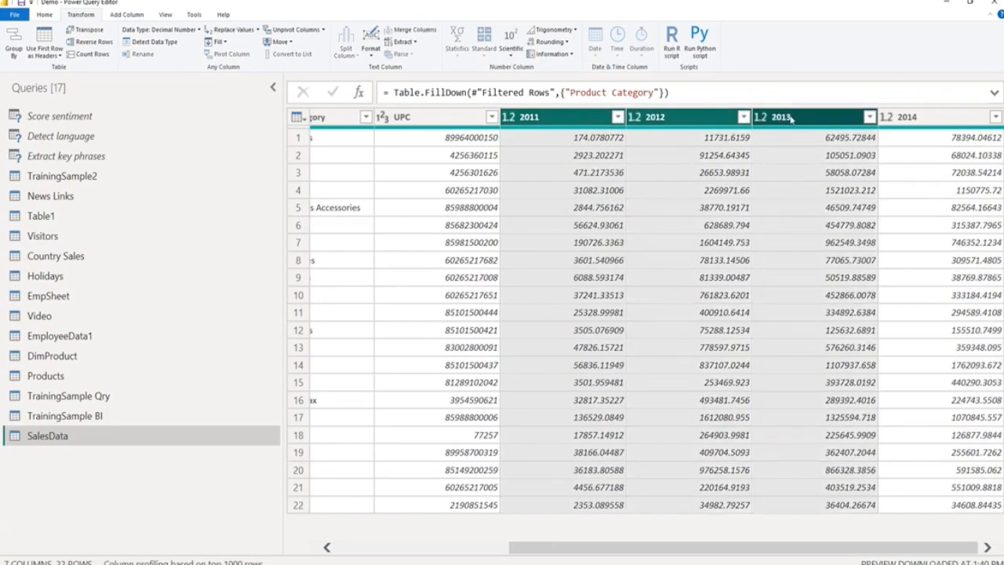
shift+click(916, 117)
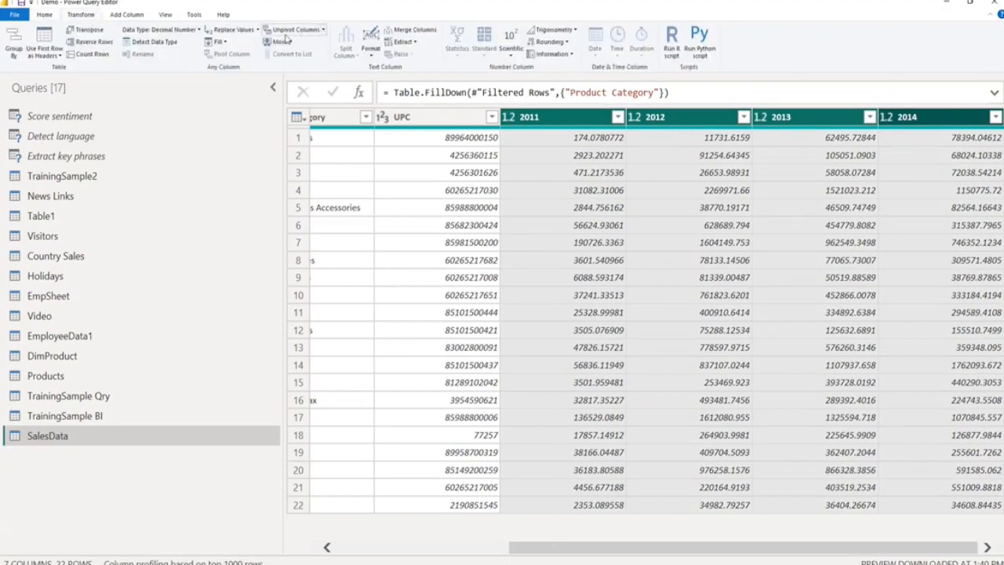
click(323, 30)
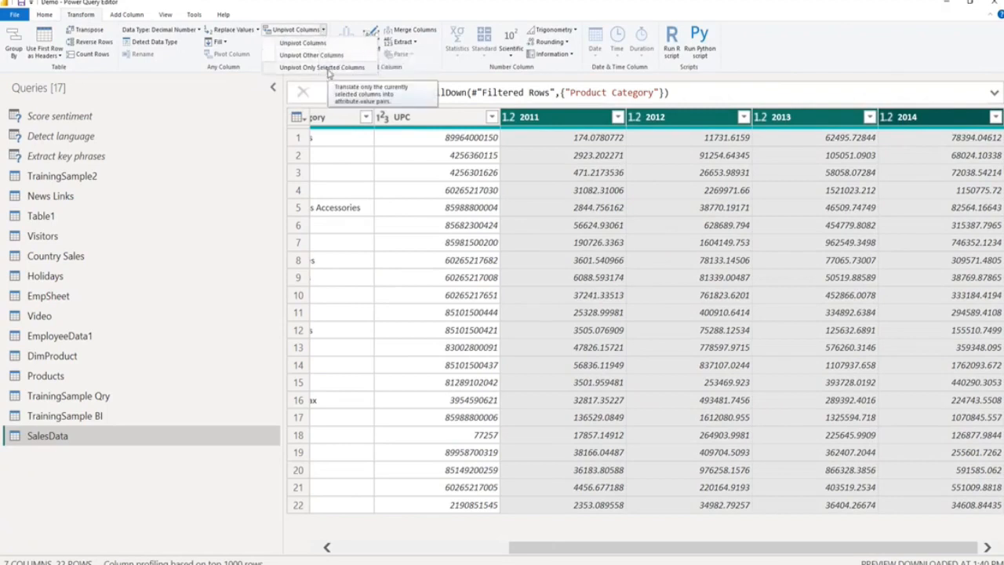
click(328, 69)
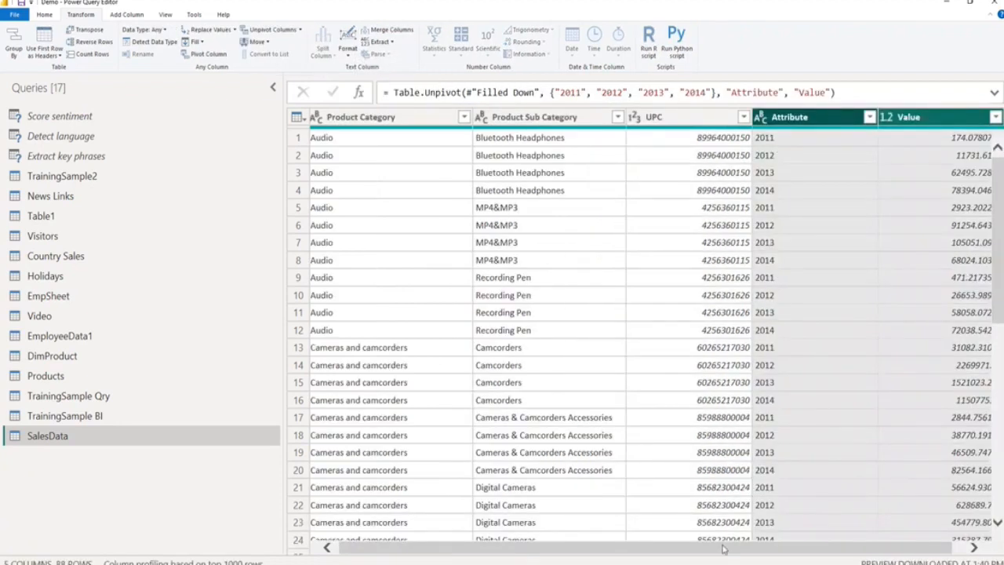
Rename the Attribute column of the unpivoted SalesData table to Year.
drag(723, 552, 900, 561)
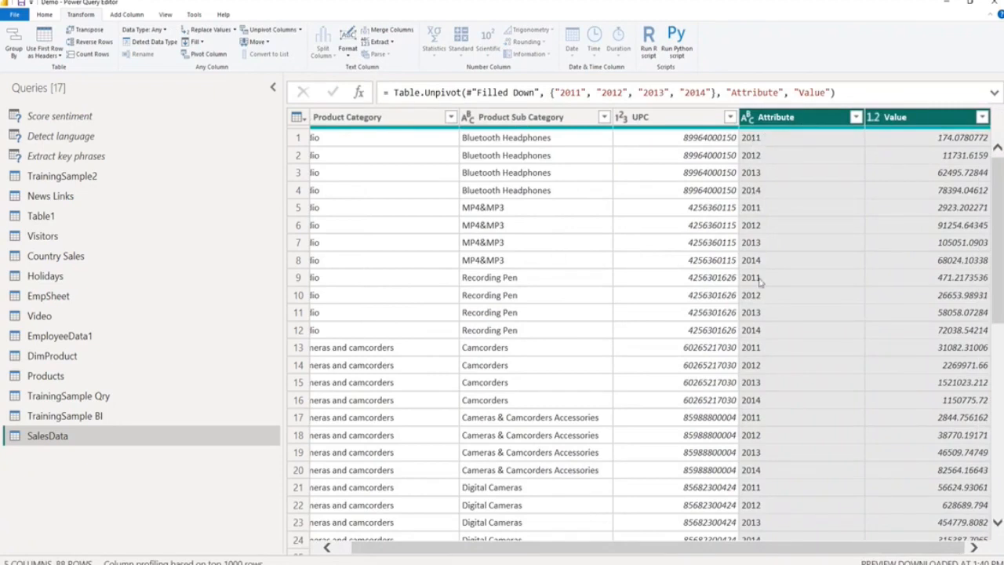
right_click(792, 118)
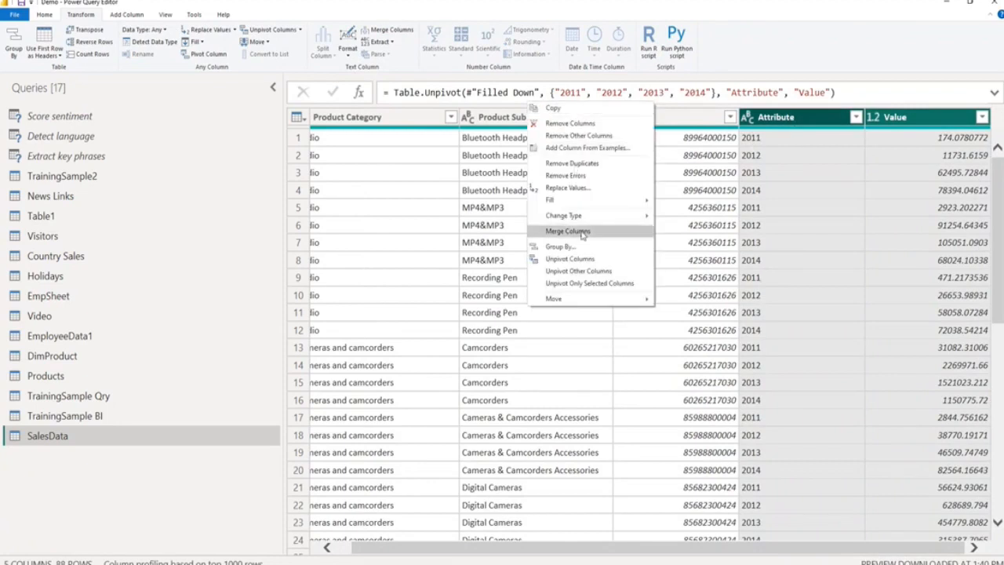
right_click(813, 123)
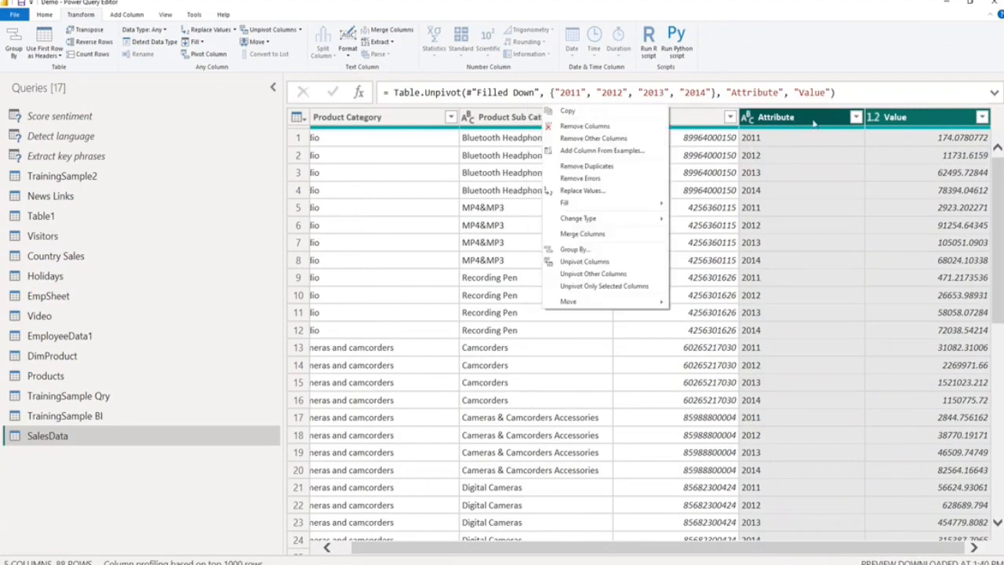
click(856, 116)
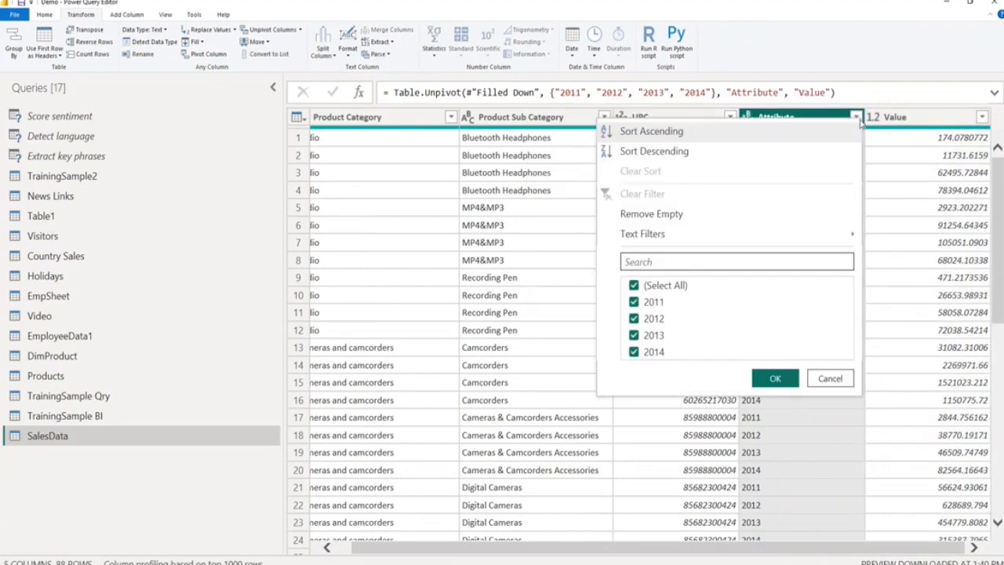
click(800, 117)
right_click(799, 117)
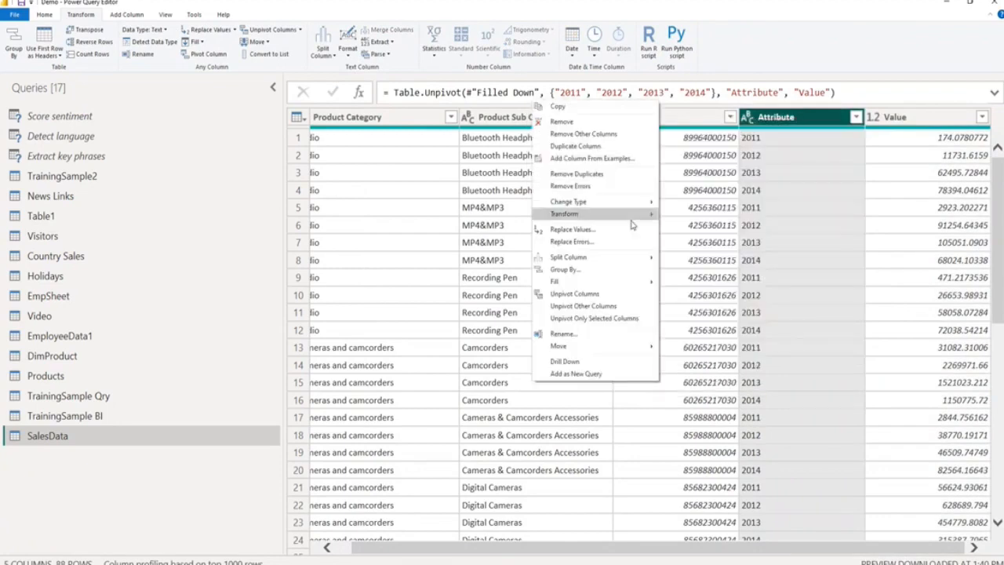
click(566, 335)
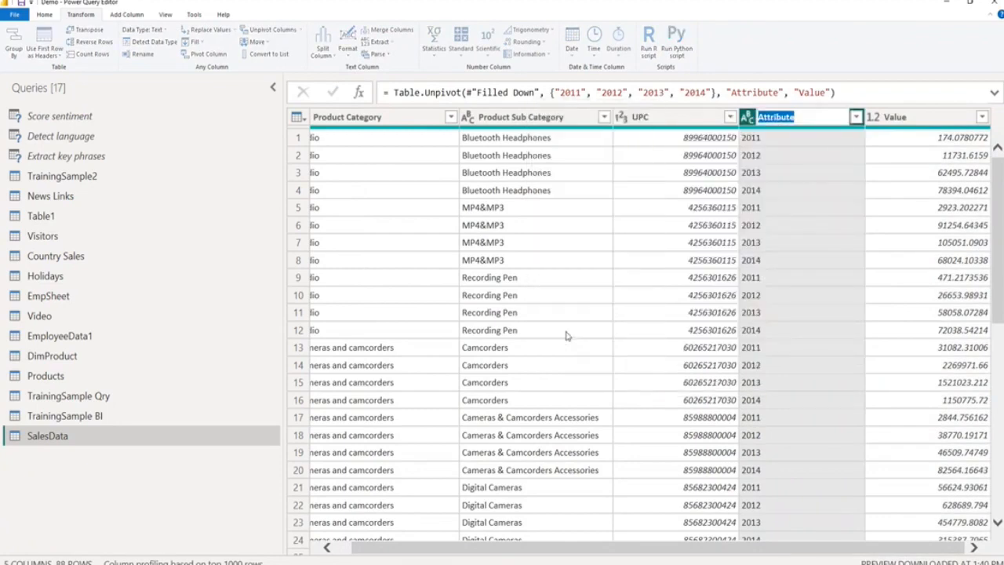
text(Year)
key(Return)
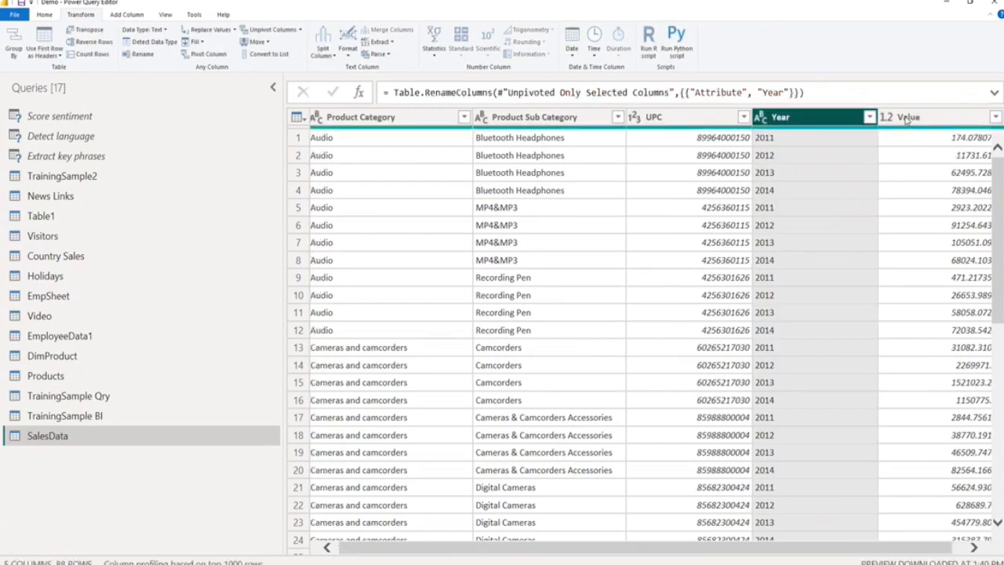
Rename the Value column of the SalesData table to SalesValues.
right_click(905, 118)
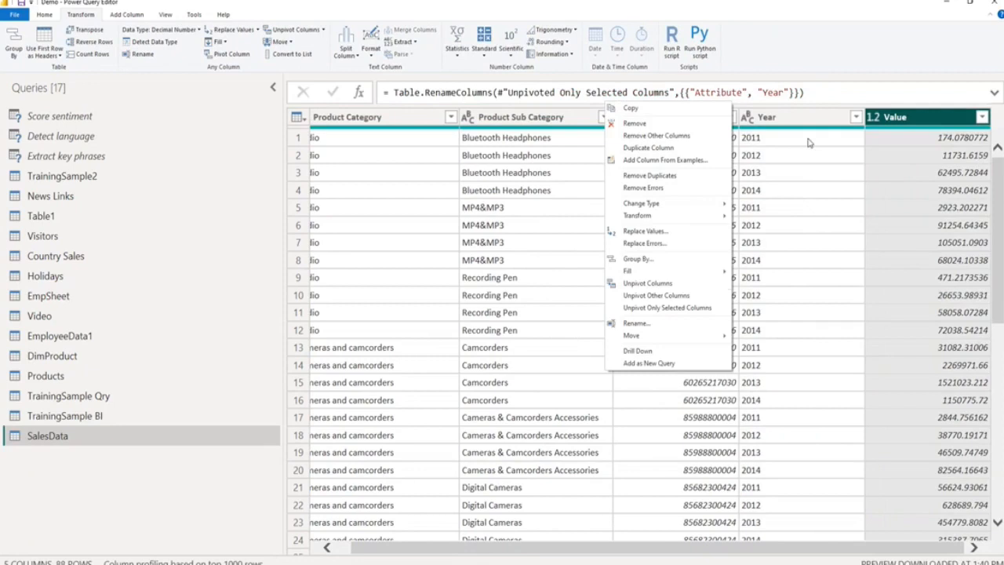
click(655, 322)
text(SalesVa)
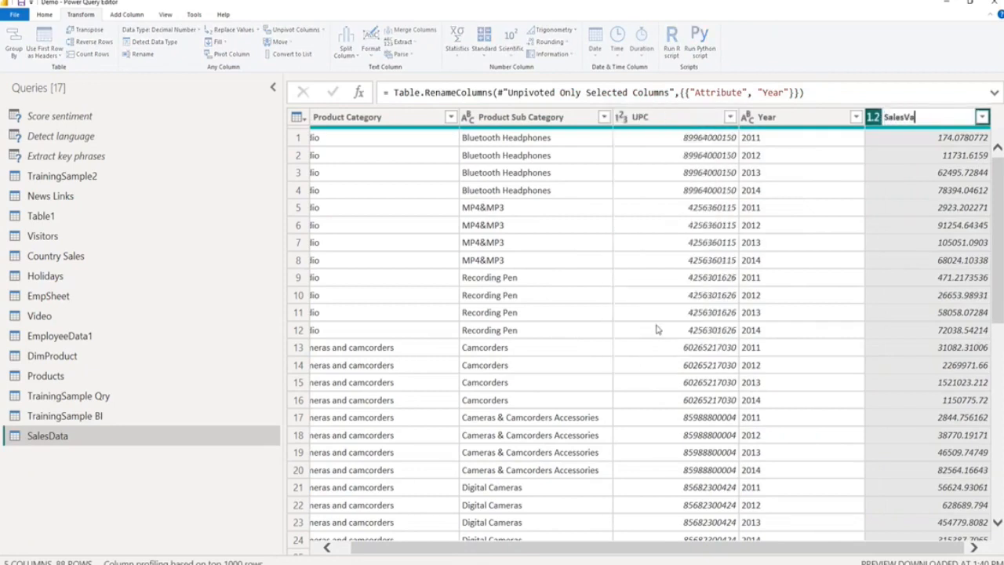
text(lues)
key(Return)
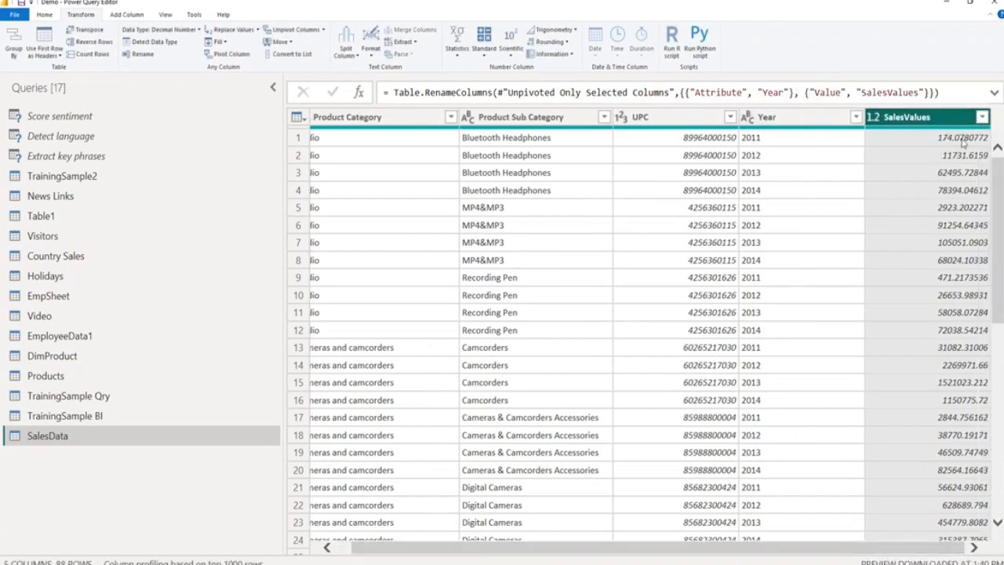
drag(776, 547, 762, 546)
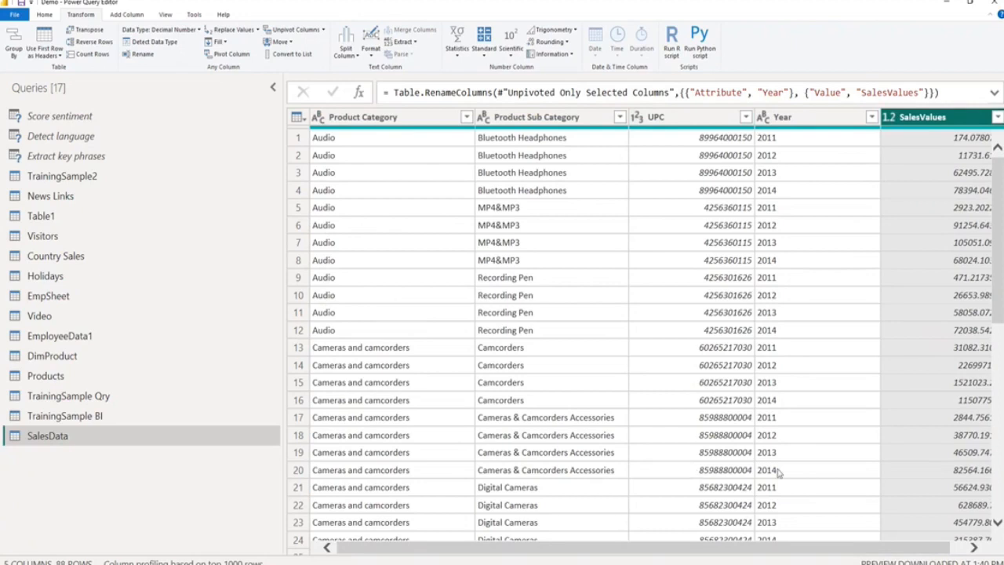
Close Power Query Editor, returning to Power BI Desktop, and apply the pending query changes to the report.
click(44, 16)
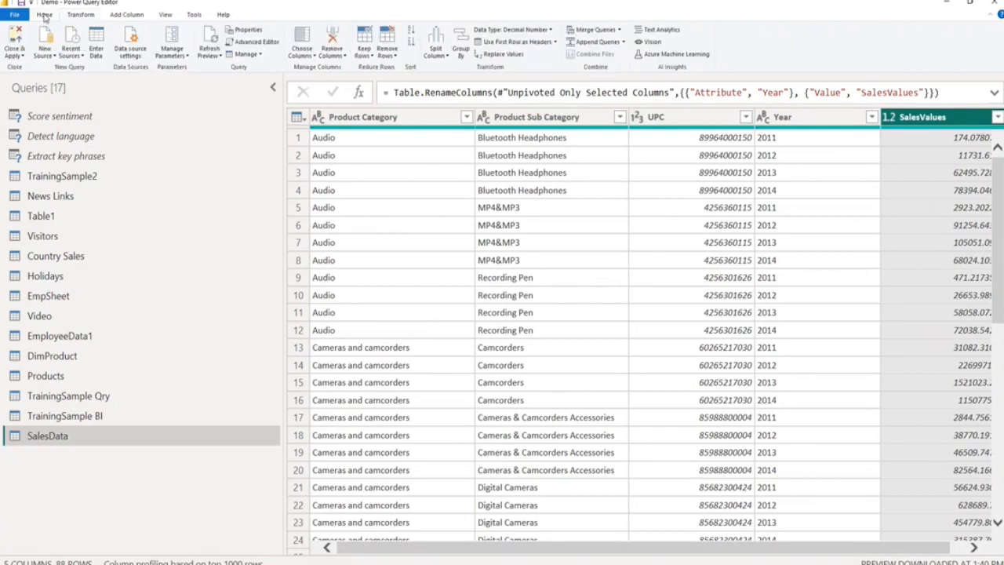
click(14, 56)
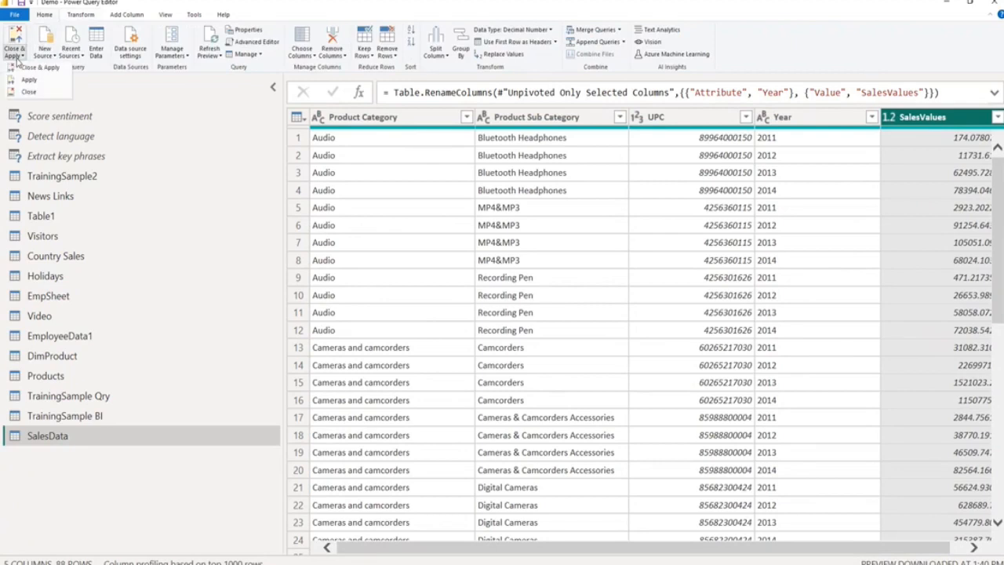
click(41, 69)
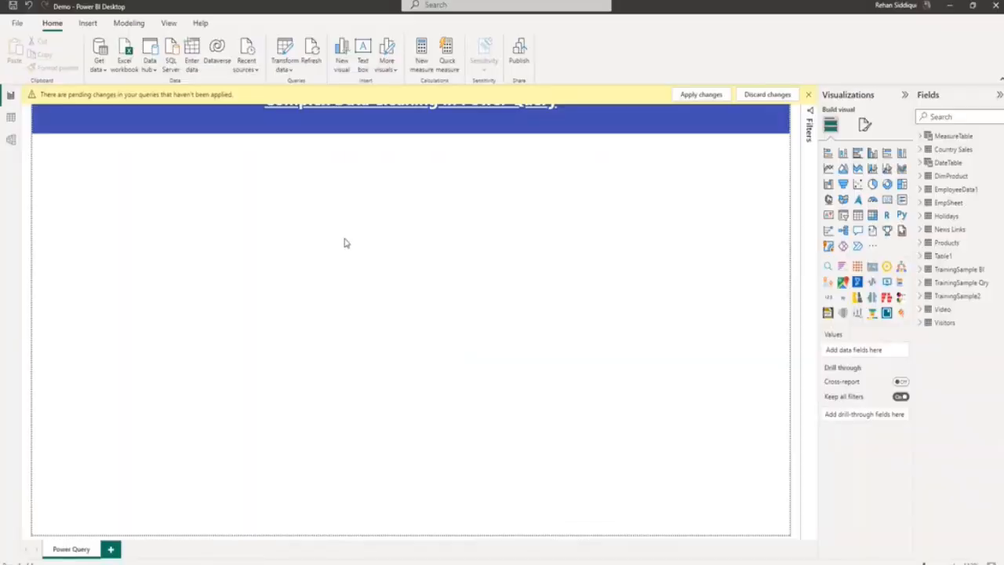
click(700, 96)
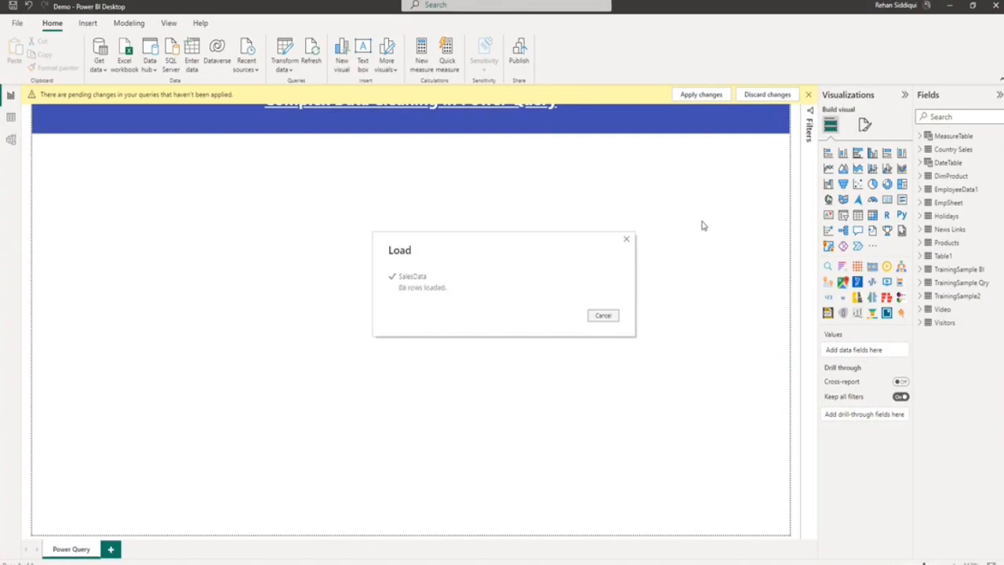
Insert a clustered column chart directly below the title banner and enlarge it to the full page width.
click(872, 153)
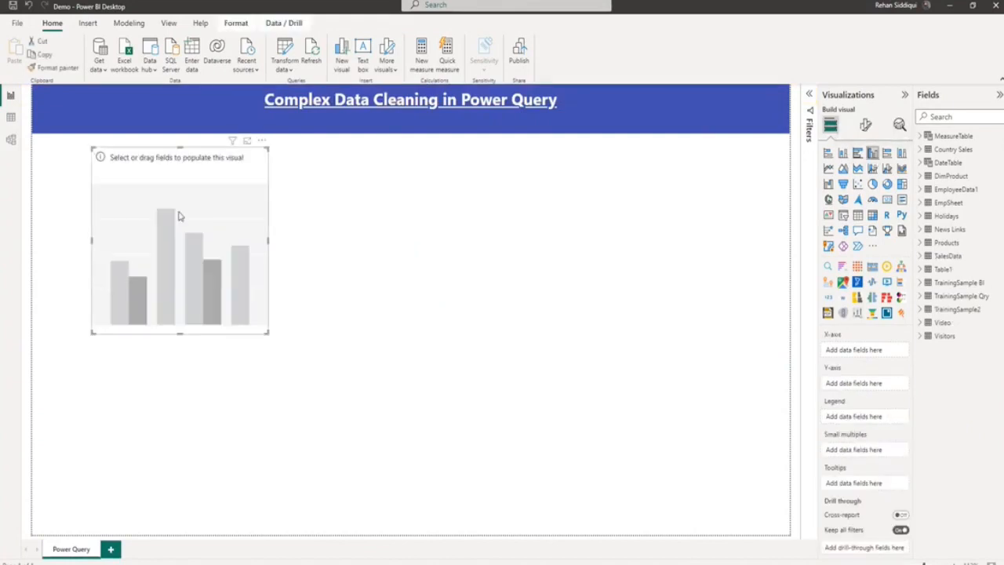
drag(179, 212, 120, 209)
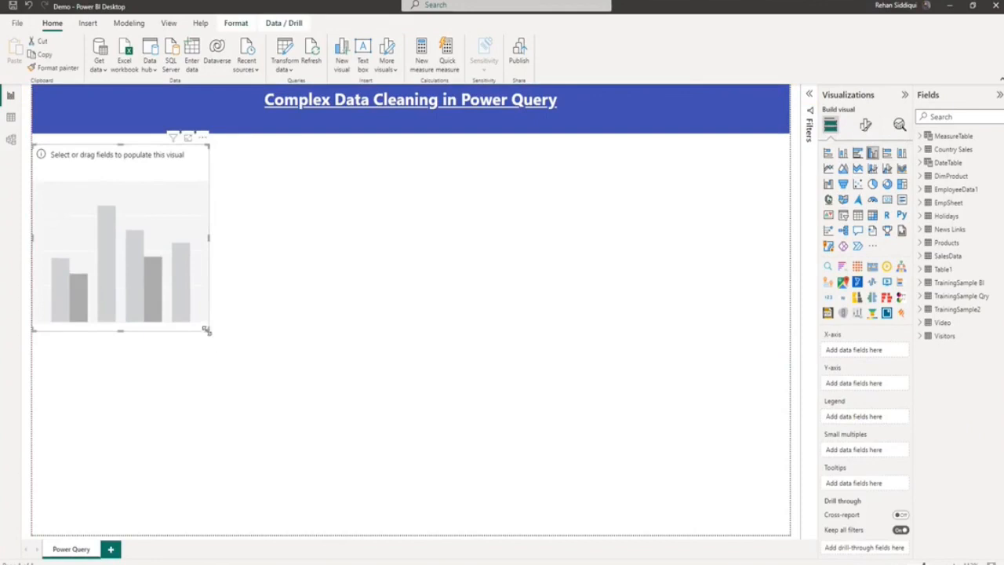
drag(206, 331, 788, 473)
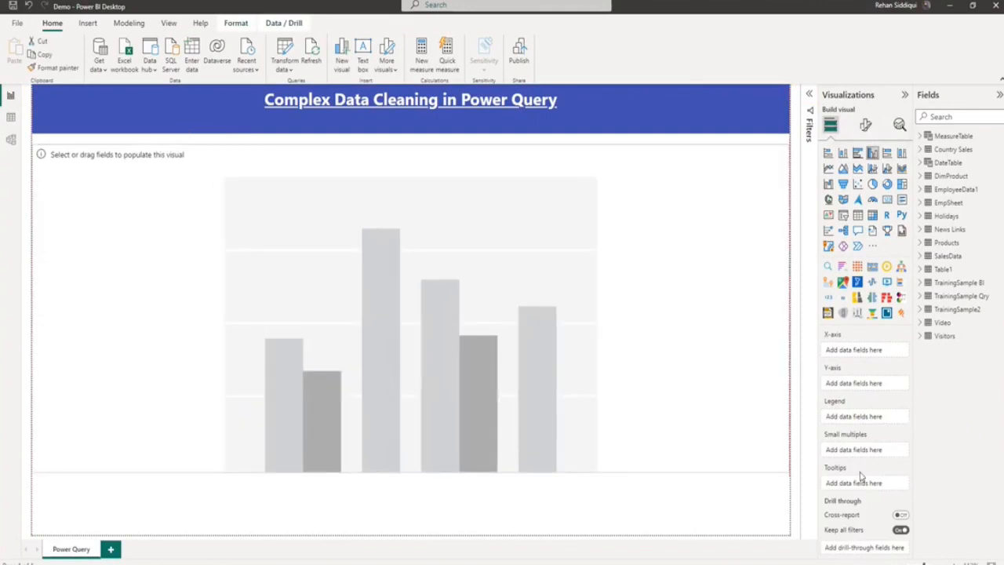
Assign the SalesData fields Product Category to the chart's X-axis and SalesValues to its Y-axis.
click(921, 257)
drag(956, 272, 858, 350)
drag(967, 296, 880, 393)
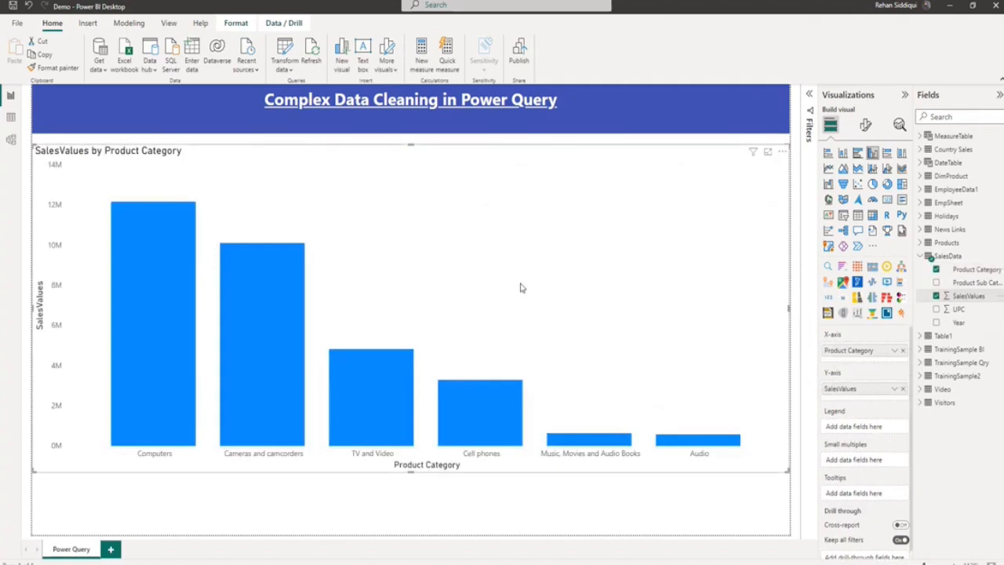
Shorten the Product Category chart to about half its height and paste a copy of it below.
drag(408, 471, 408, 312)
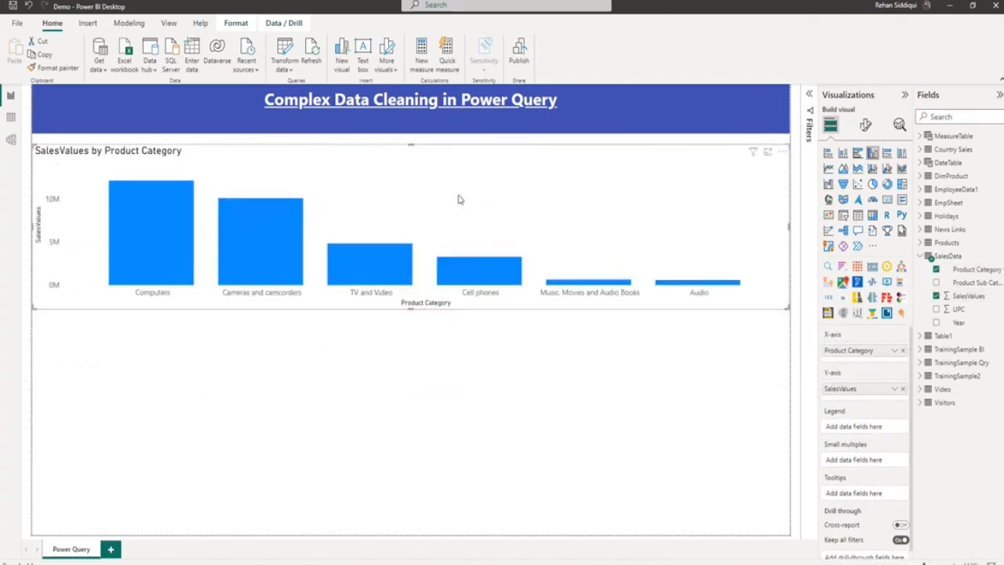
key(ctrl+c)
key(ctrl+v)
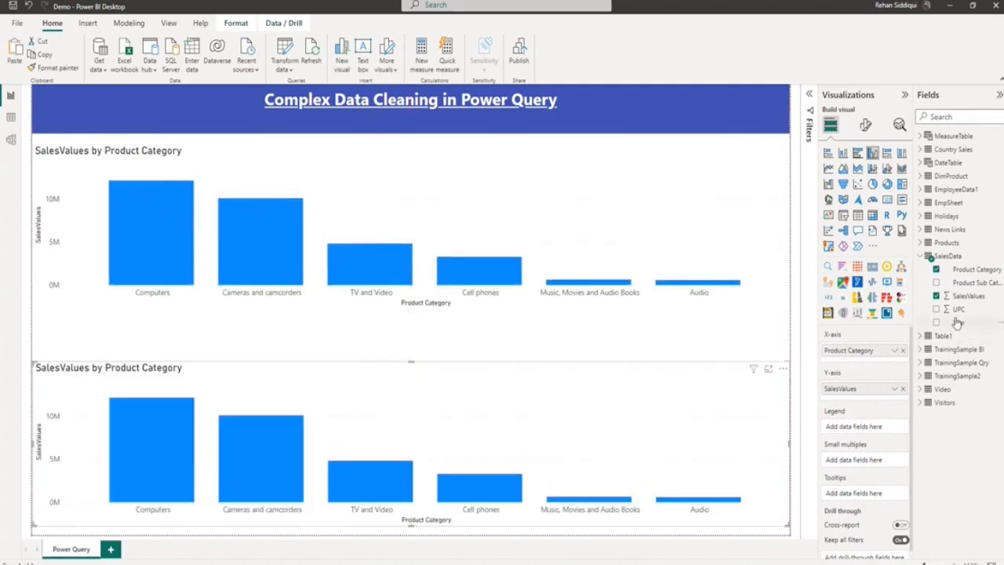
Replace Product Category with Year on the copied chart's X-axis, and delete that copy.
drag(851, 350, 855, 351)
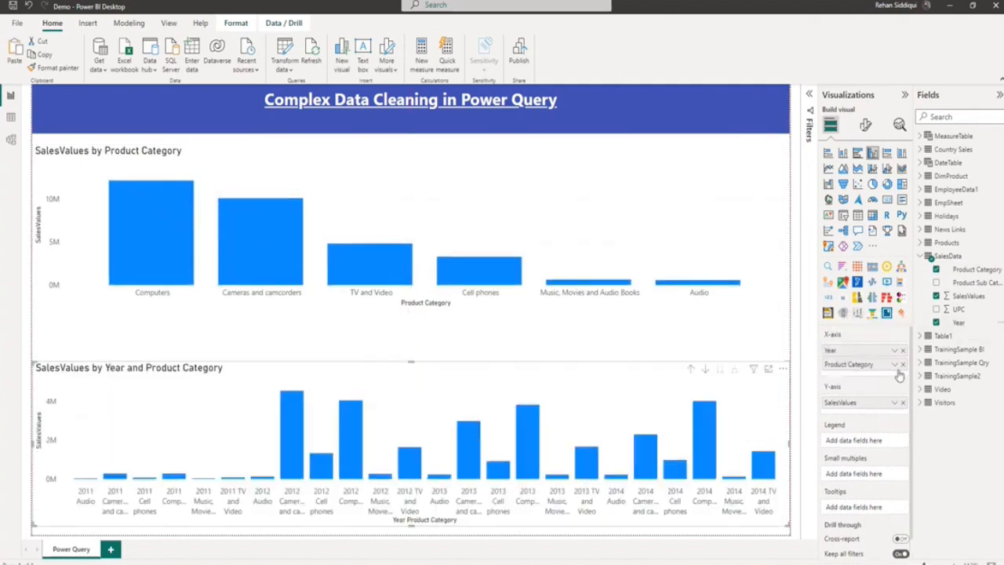
click(902, 363)
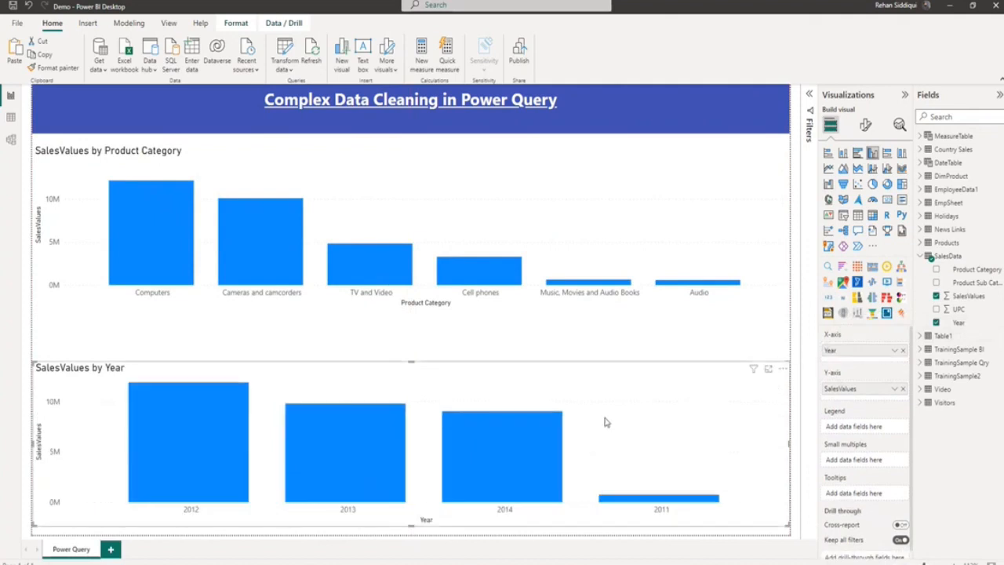
key(Delete)
Stretch the remaining chart down to near the page's lower edge and add Year above Product Category on its X-axis.
click(634, 242)
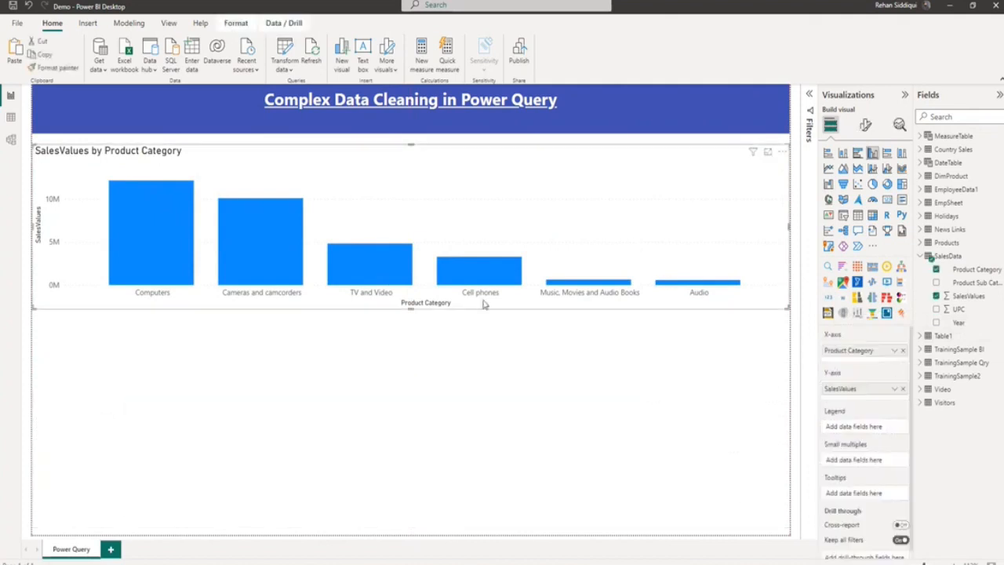
drag(408, 308, 446, 506)
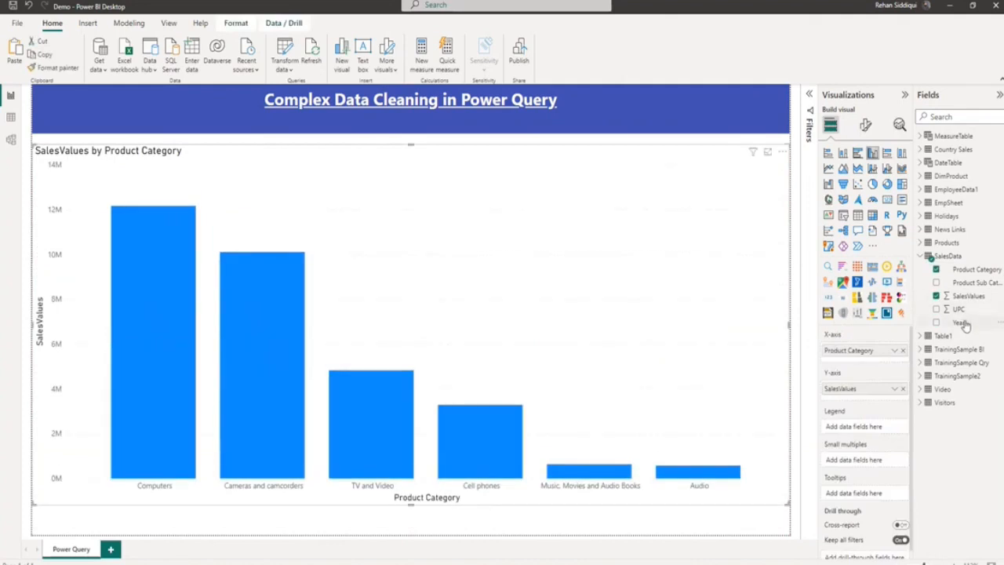
drag(959, 322, 863, 353)
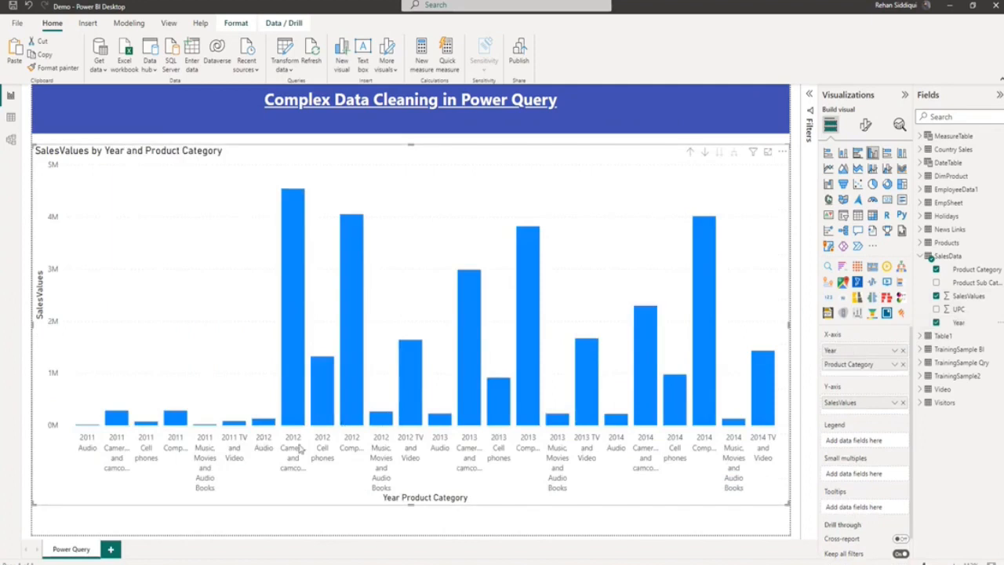
Drill the chart up to the Year level and switch it to the next hierarchy level, Product Category.
click(692, 154)
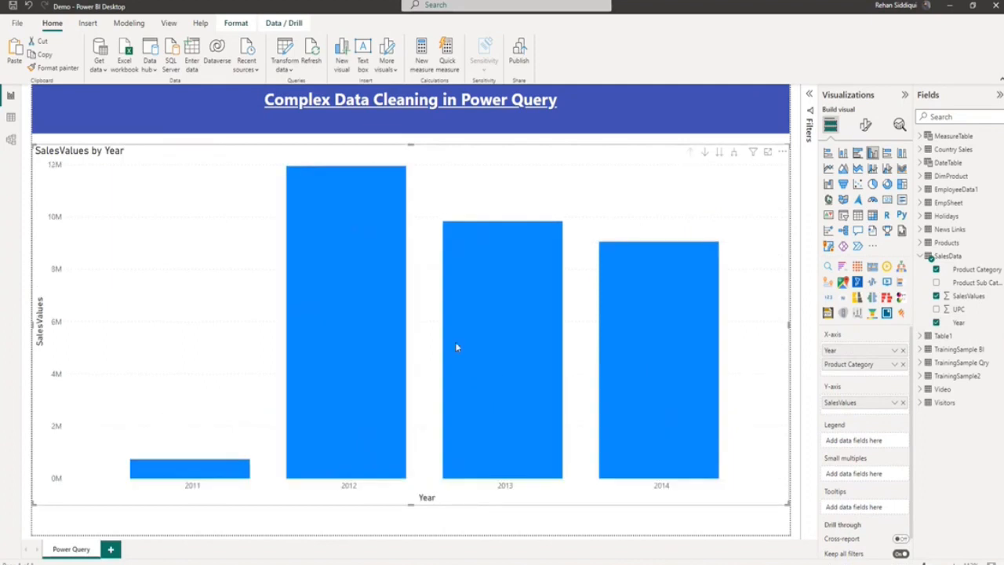
click(721, 152)
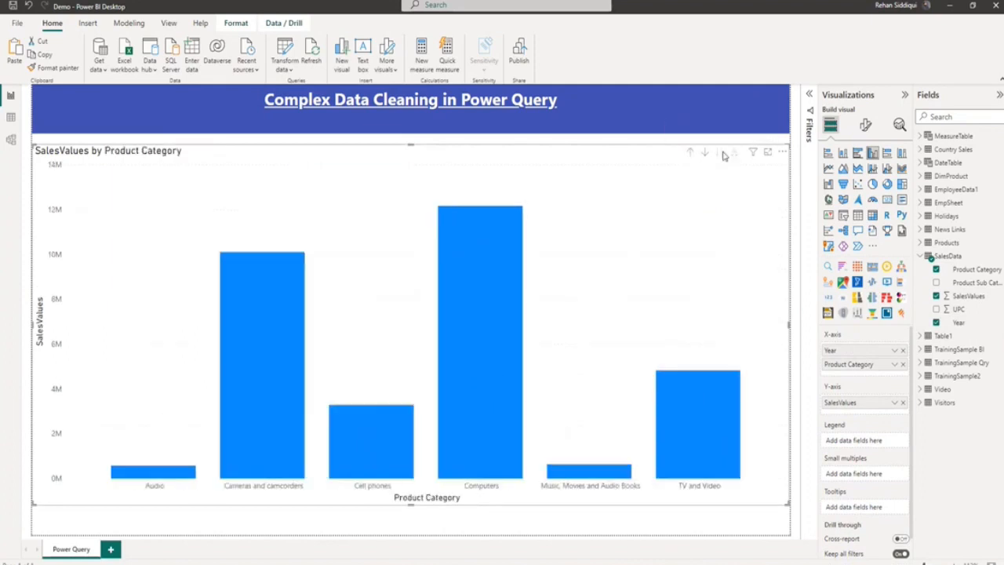